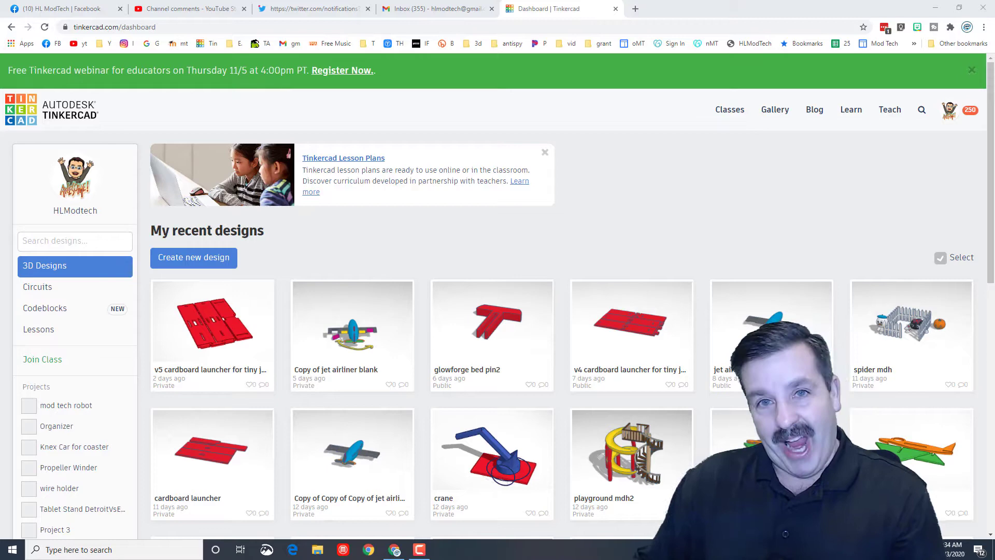
Create a new blank design, which opens as 'Powerful Bojo-Wluff' with an empty workplane
{"action": "left_click", "coordinate": [200, 261]}
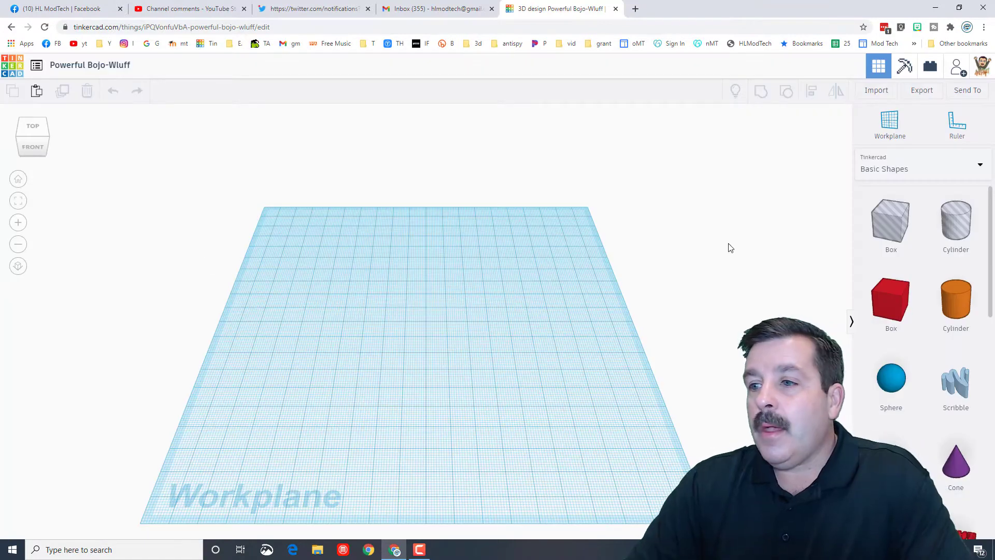
Drop a red Box on the workplane, scale it evenly to a 2 mm cube, and fit the view
{"action": "left_click_drag", "start_coordinate": [876, 312], "coordinate": [365, 309]}
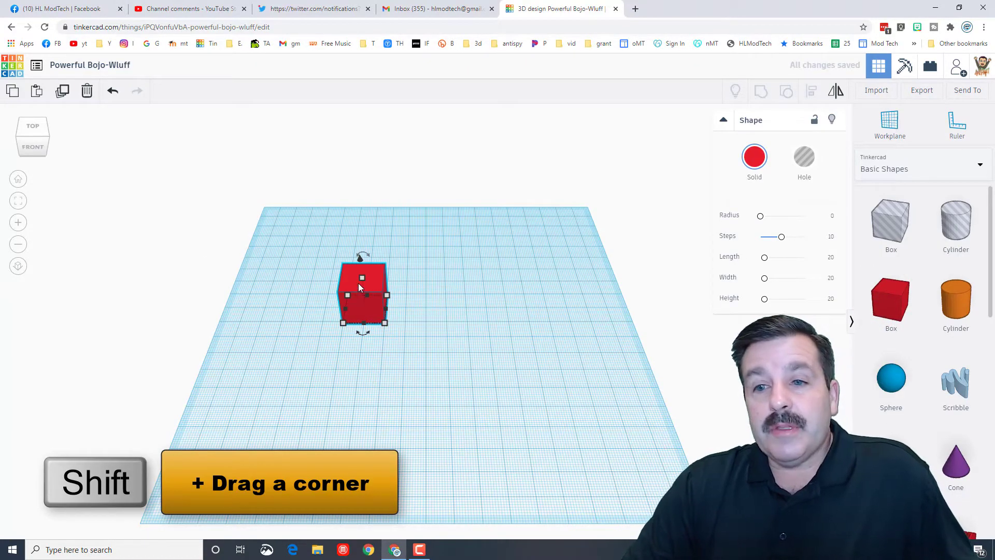
{"action": "left_click_drag", "start_coordinate": [361, 278], "coordinate": [361, 271], "text": "shift"}
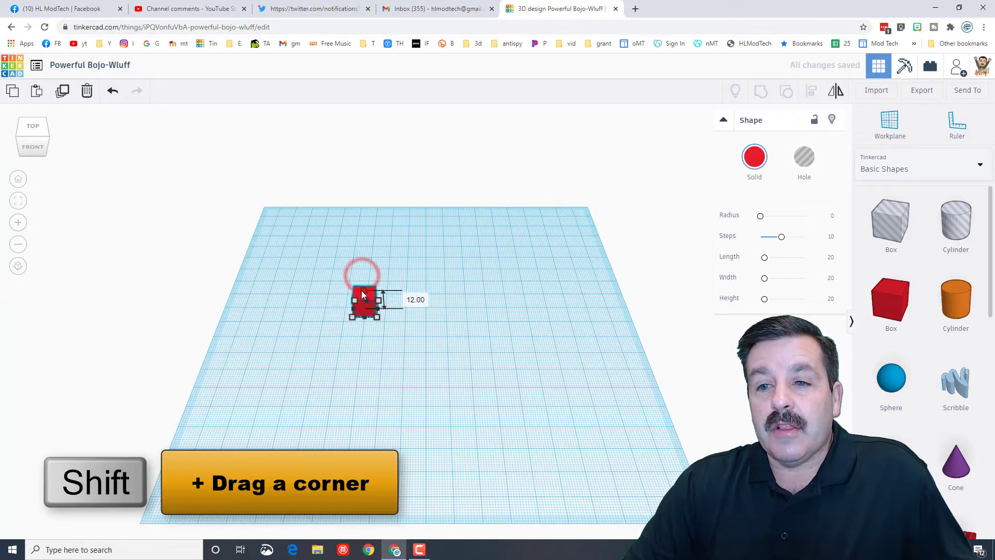
{"action": "left_click", "coordinate": [409, 302]}
{"action": "type", "text": "2"}
{"action": "key", "text": "Return"}
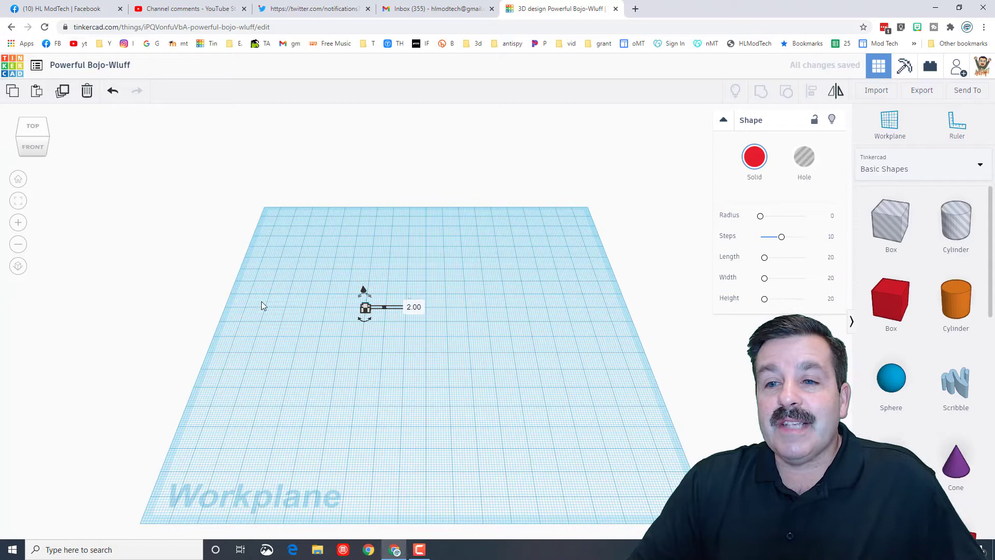
{"action": "left_click", "coordinate": [17, 206]}
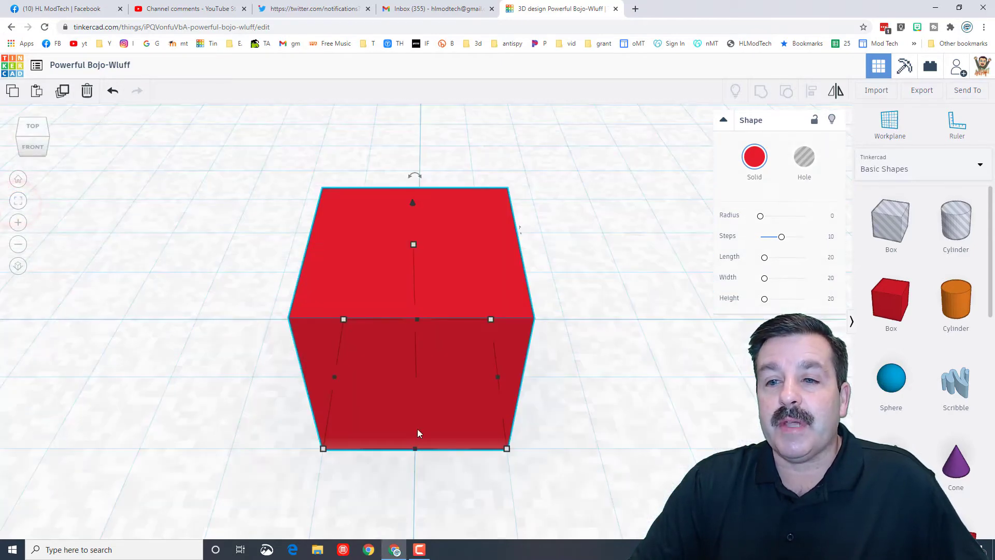
{"action": "left_click", "coordinate": [562, 439]}
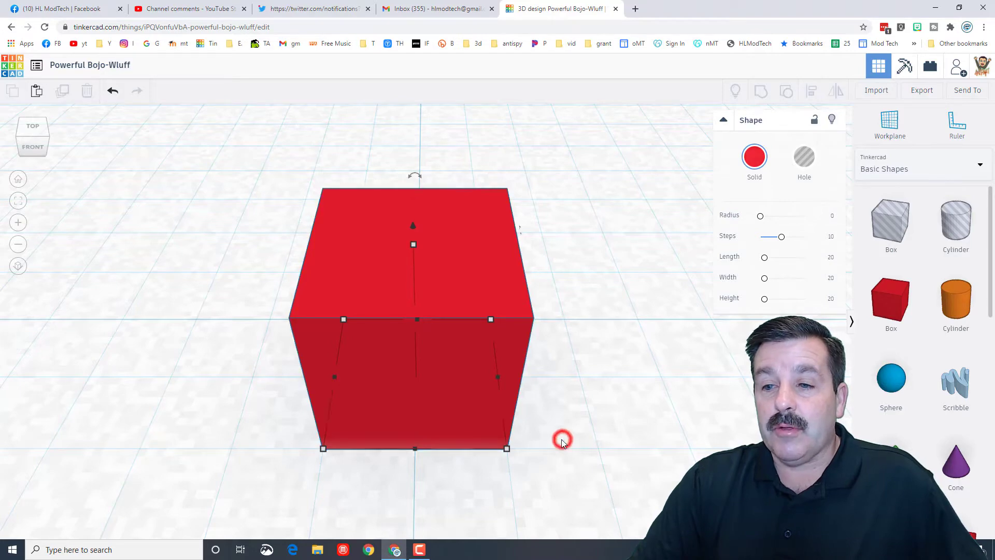
Duplicate the red cube and nudge the copy to the right, forming a pair
{"action": "left_click_drag", "start_coordinate": [505, 422], "coordinate": [531, 420]}
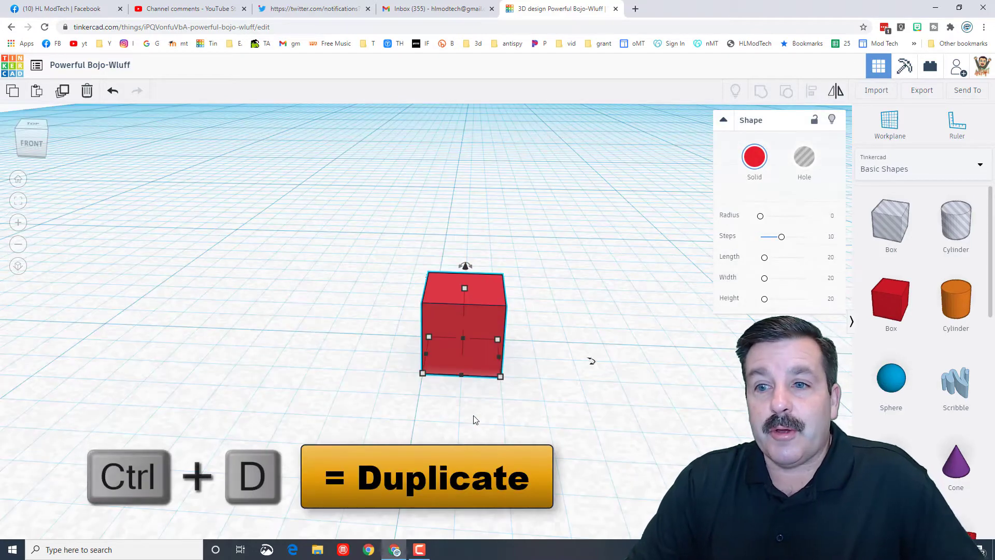
{"action": "left_click", "coordinate": [473, 415]}
{"action": "left_click", "coordinate": [480, 374]}
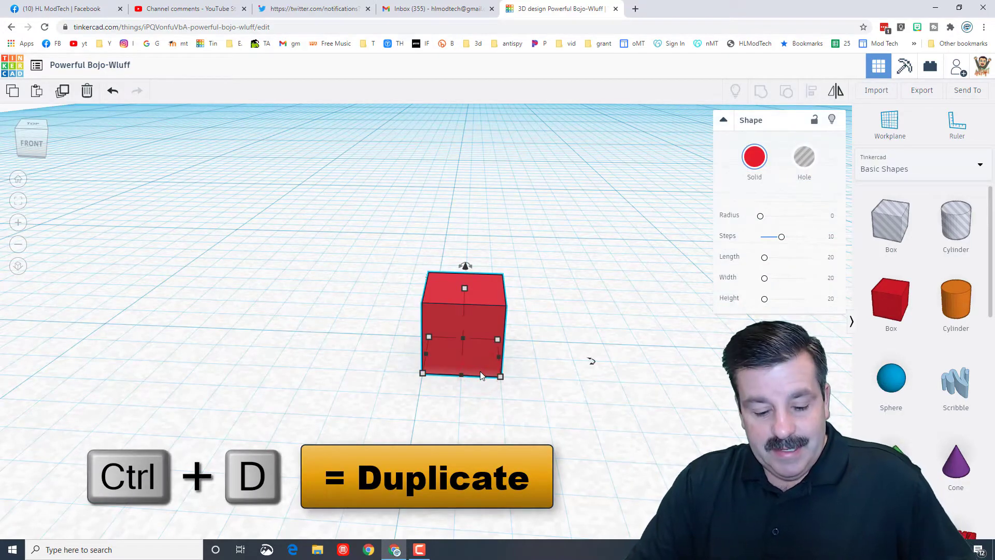
{"action": "key", "text": "ctrl+d"}
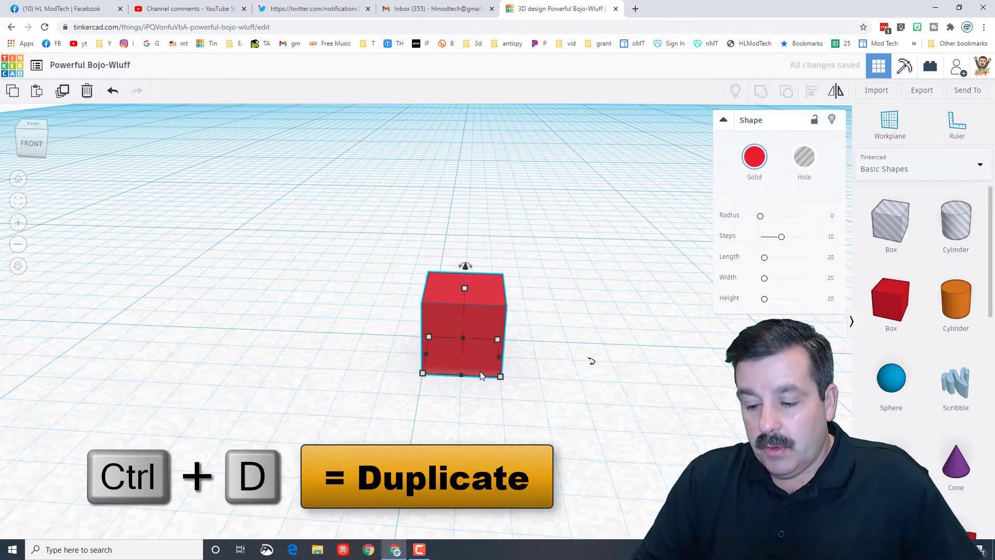
{"action": "key", "text": "Right"}
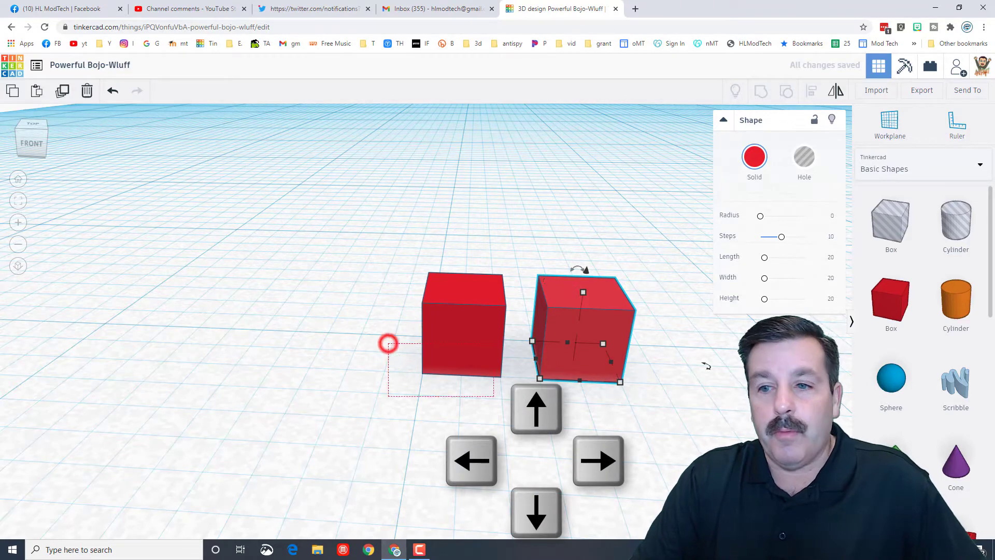
Copy the pair and shift it right and forward to complete a 2×2 grid
{"action": "left_click_drag", "start_coordinate": [494, 397], "coordinate": [615, 413]}
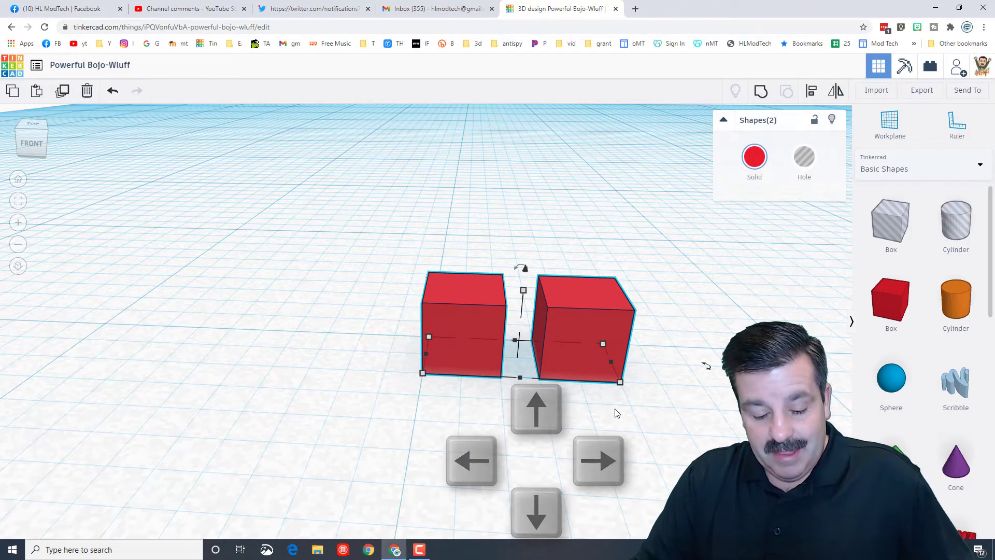
{"action": "key", "text": "ctrl+v"}
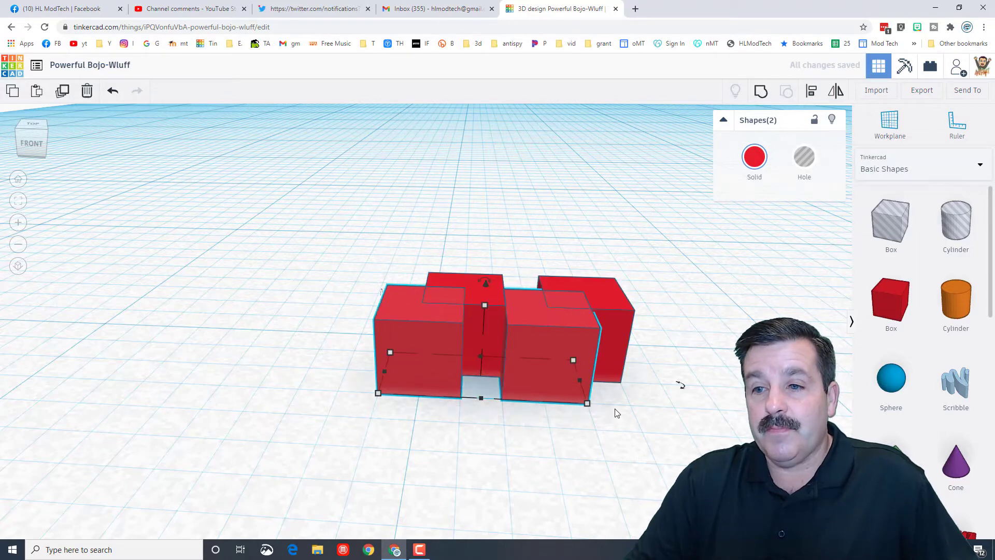
{"action": "key", "text": "shift+Right"}
{"action": "key", "text": "shift+Down"}
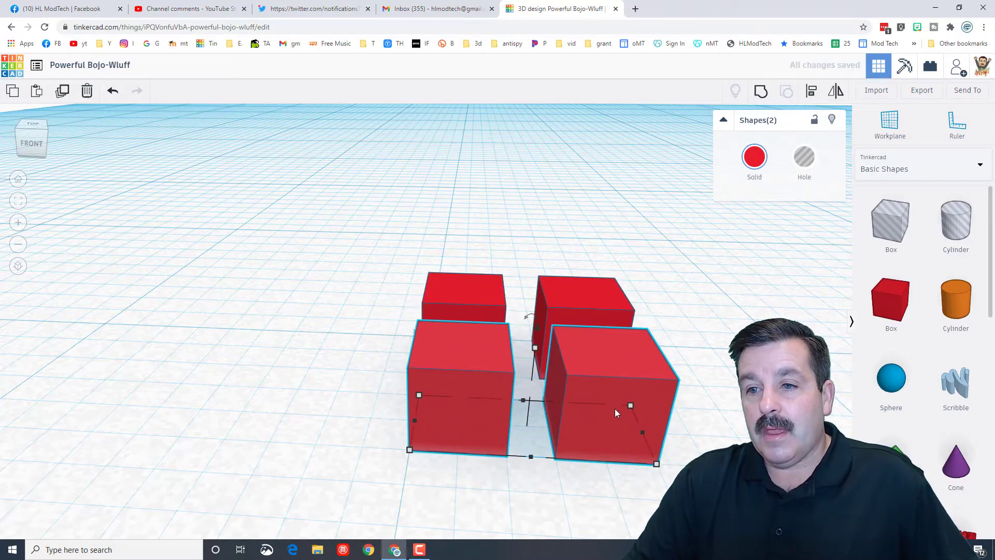
{"action": "right_click_drag", "start_coordinate": [203, 395], "coordinate": [193, 433]}
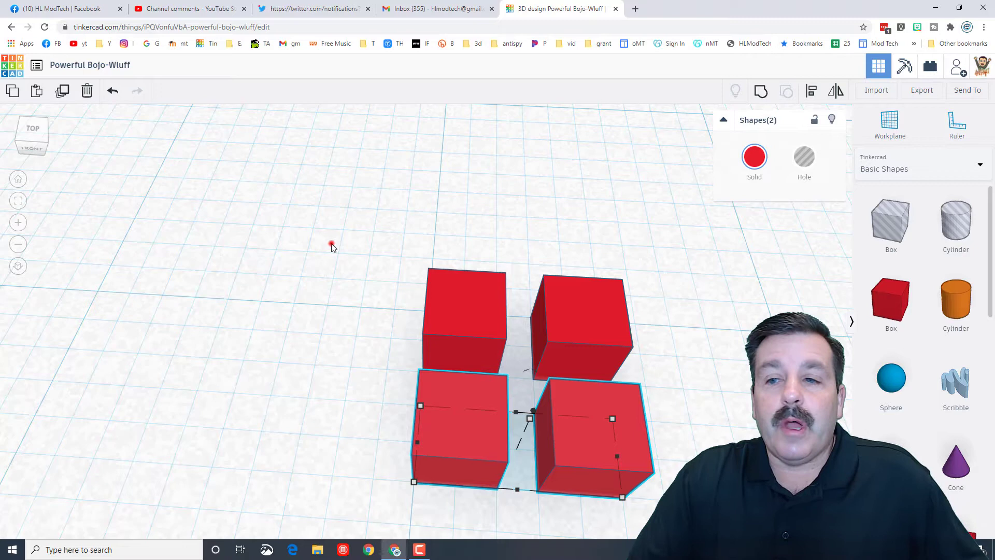
Duplicate the left pair of cubes one cube further left, making six cubes
{"action": "left_click_drag", "start_coordinate": [332, 246], "coordinate": [459, 459]}
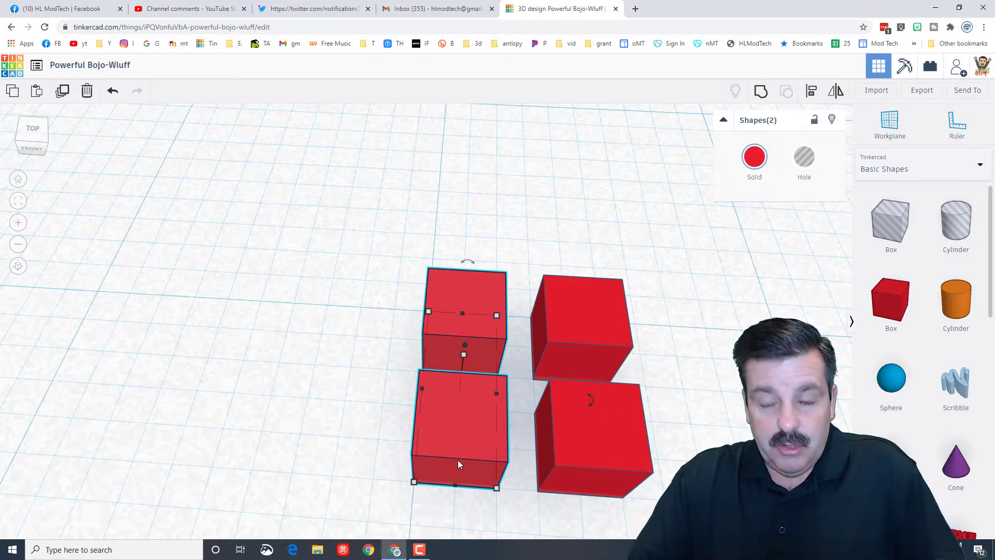
{"action": "key", "text": "ctrl+d"}
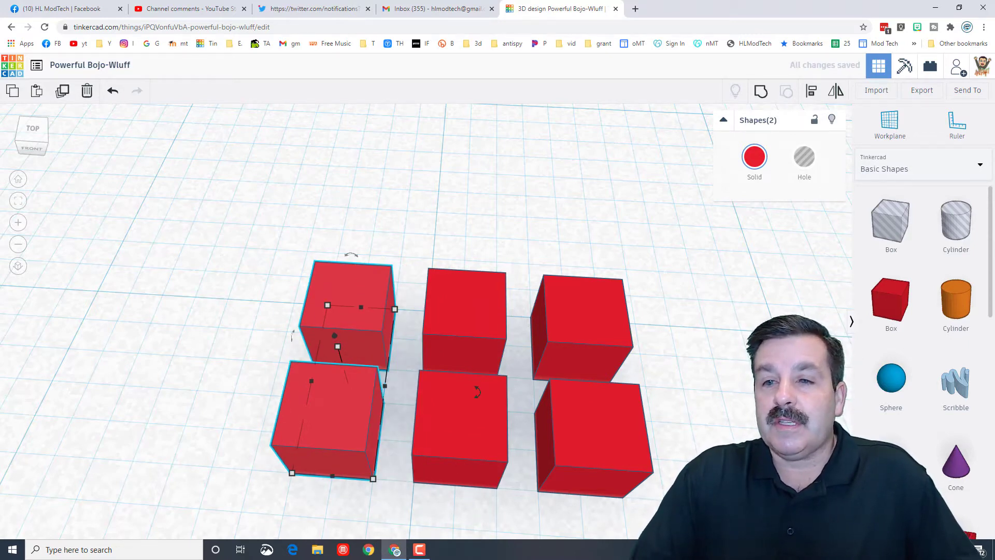
{"action": "scroll", "coordinate": [725, 358], "scroll_direction": "down", "scroll_amount": 1}
{"action": "scroll", "coordinate": [725, 358], "scroll_direction": "down", "scroll_amount": 1}
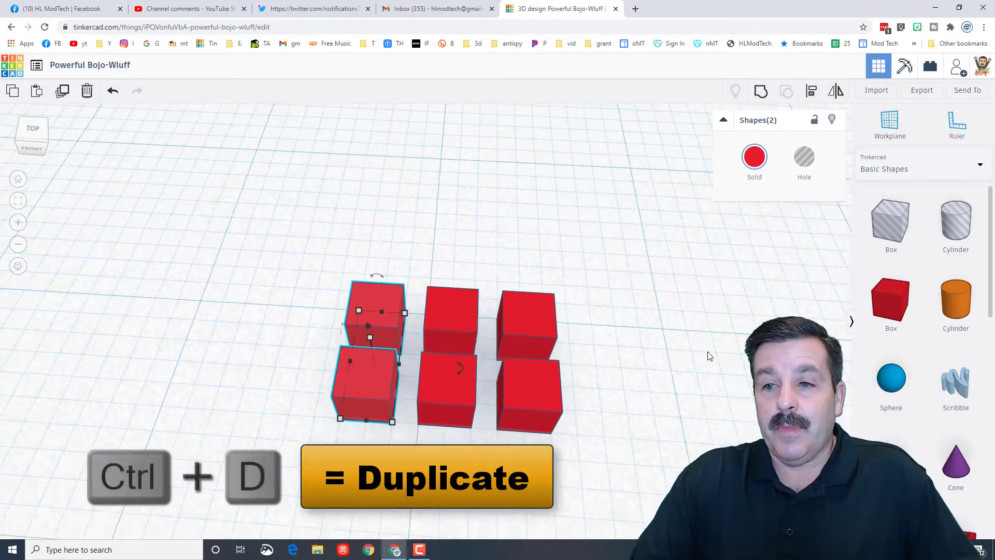
Duplicate all six cubes, move the copies to the right, and rotate them 90°
{"action": "left_click_drag", "start_coordinate": [288, 247], "coordinate": [699, 444]}
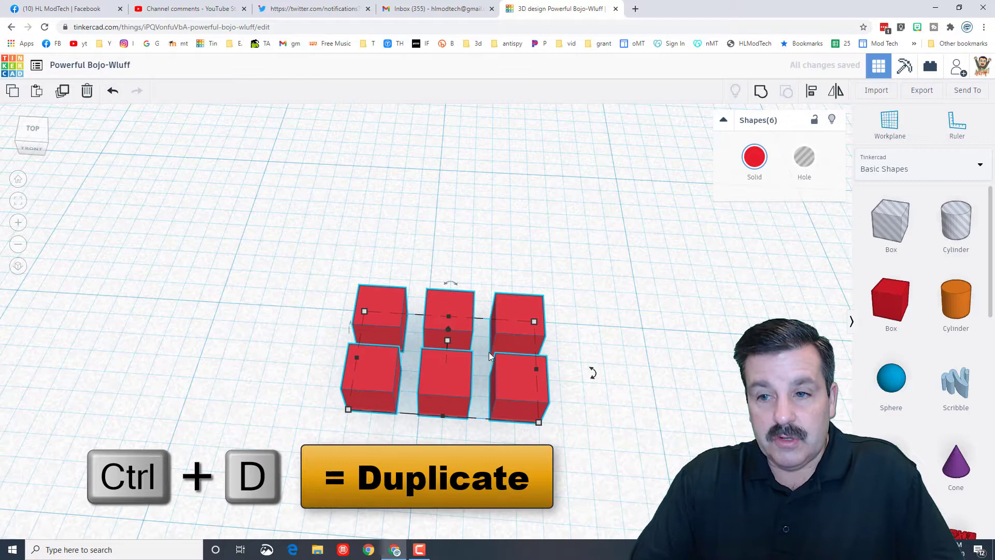
{"action": "key", "text": "ctrl+d"}
{"action": "left_click_drag", "start_coordinate": [514, 380], "coordinate": [718, 469]}
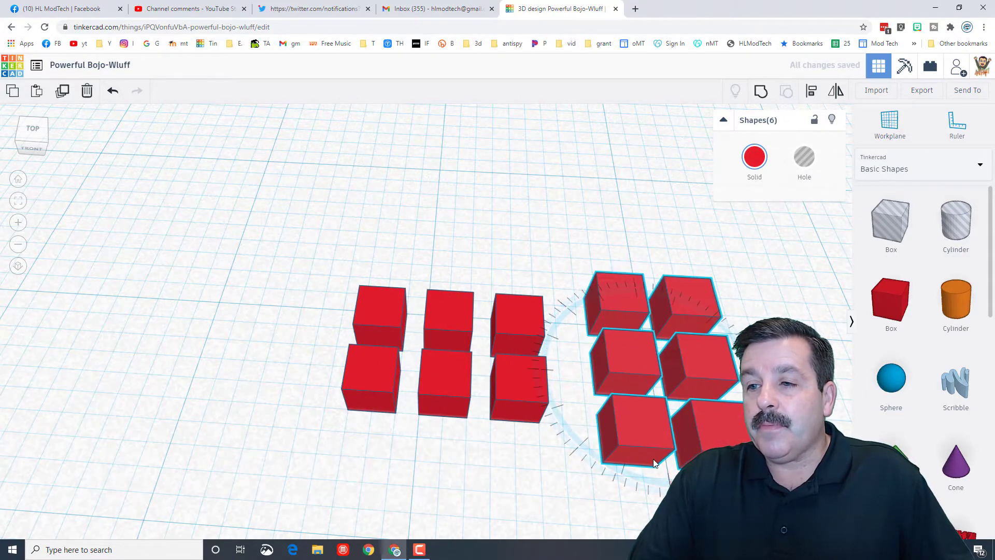
{"action": "left_click_drag", "start_coordinate": [634, 431], "coordinate": [621, 397]}
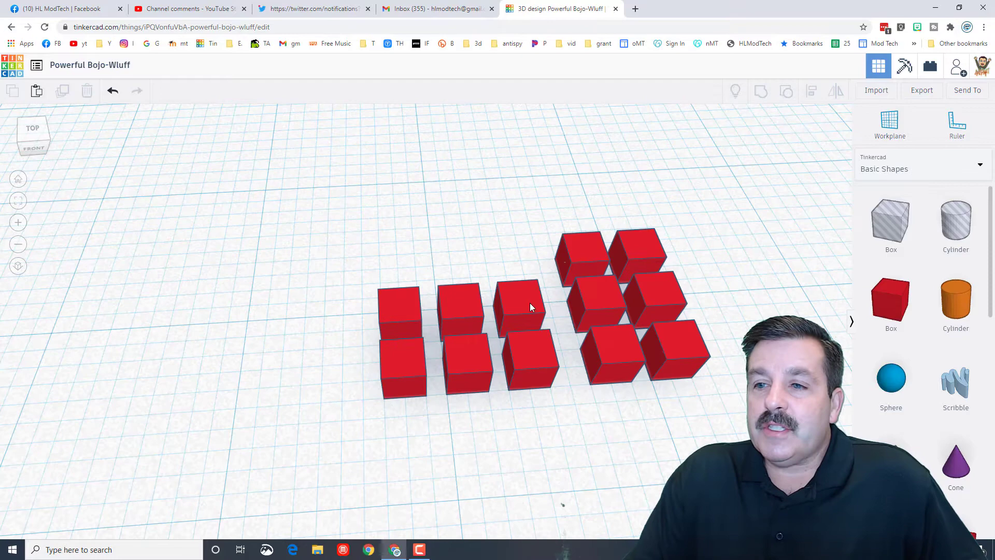
Rename the design to 'Roots' and paste a copy of the top-left cube away from the rows
{"action": "left_click", "coordinate": [69, 64]}
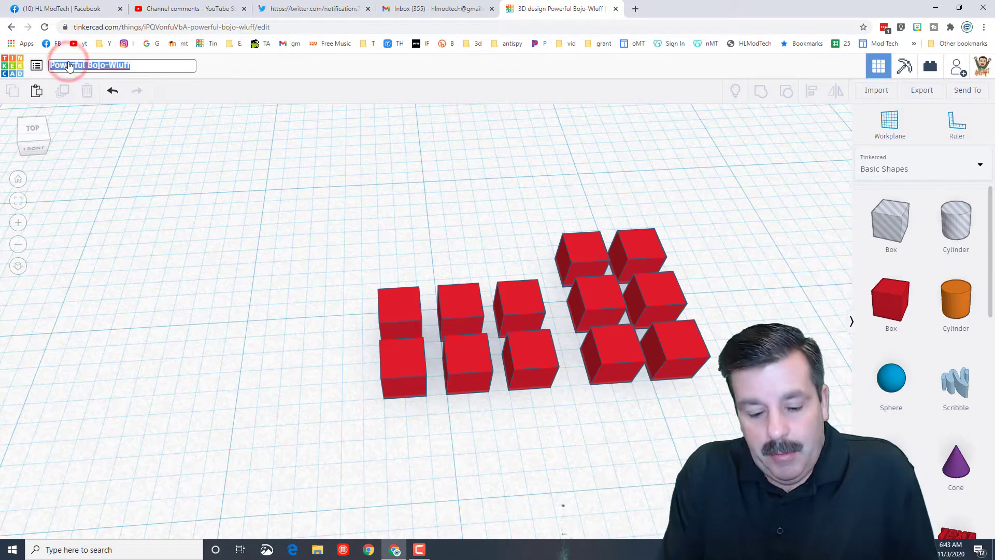
{"action": "type", "text": "Roo"}
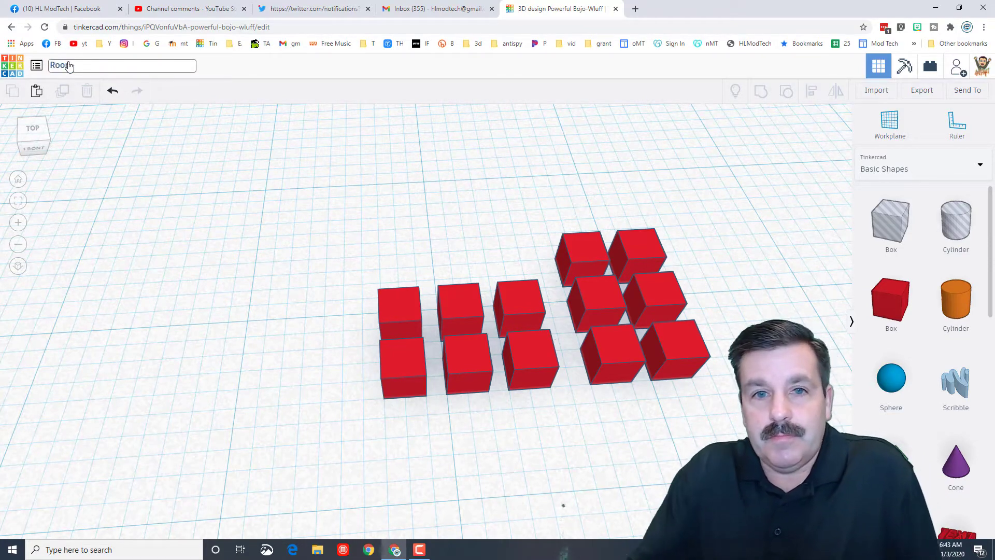
{"action": "type", "text": "ts"}
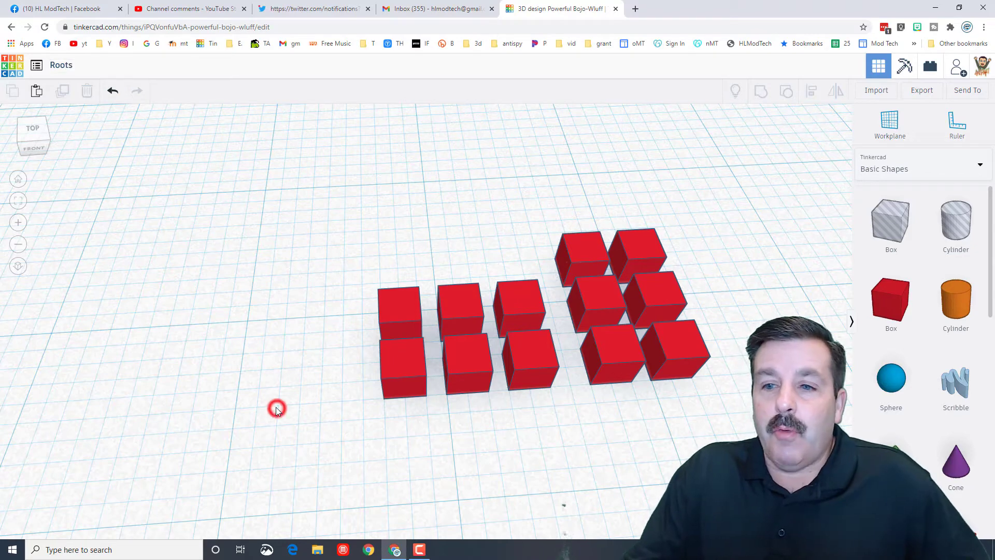
{"action": "left_click", "coordinate": [389, 318]}
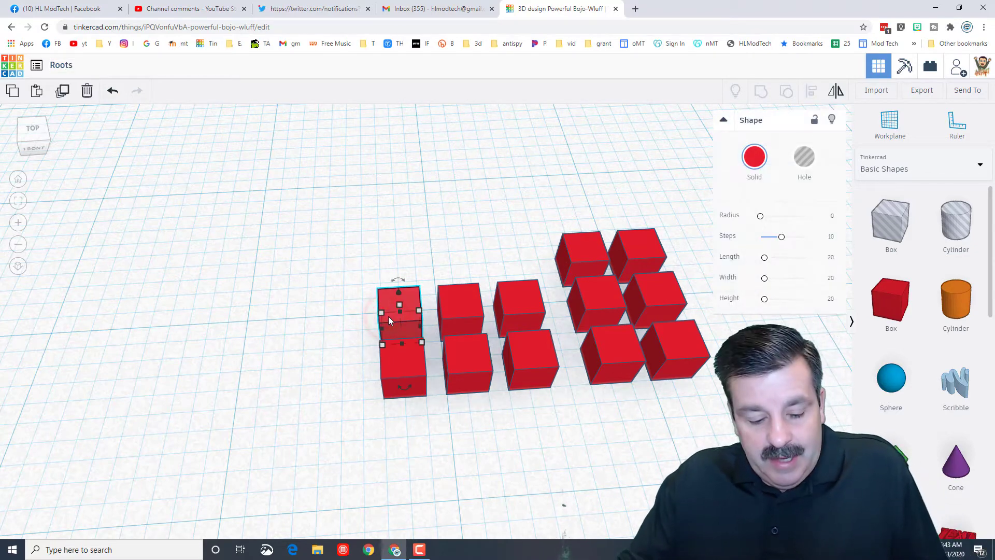
{"action": "key", "text": "ctrl+c"}
{"action": "key", "text": "ctrl+v"}
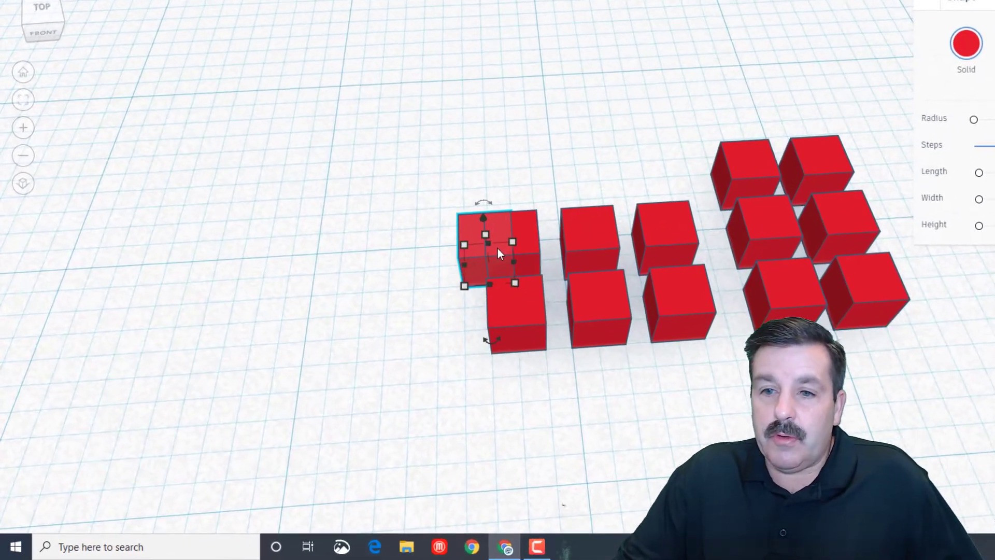
{"action": "key", "text": "Left"}
{"action": "key", "text": "Left"}
{"action": "key", "text": "Left"}
{"action": "key", "text": "Up"}
{"action": "key", "text": "Up"}
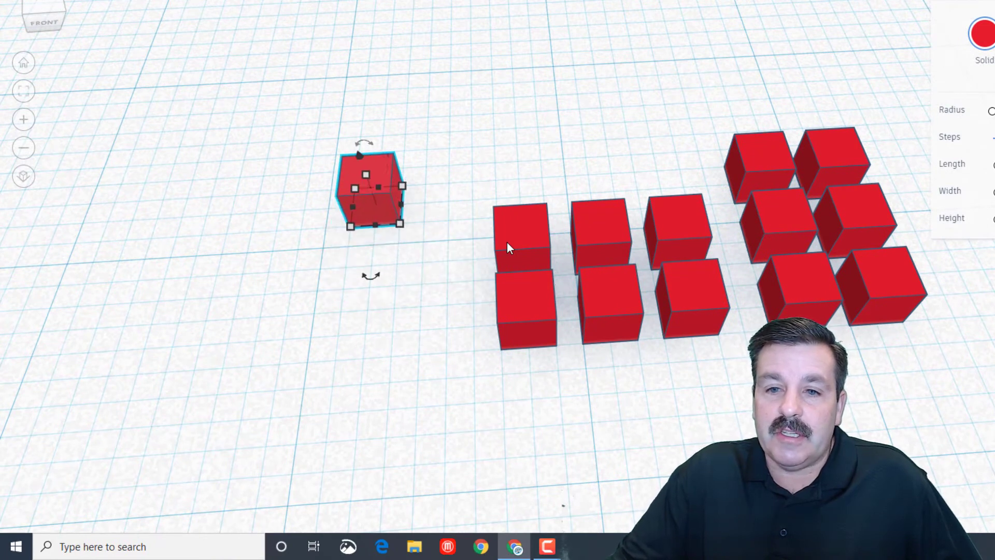
{"action": "key", "text": "Left"}
{"action": "key", "text": "Down"}
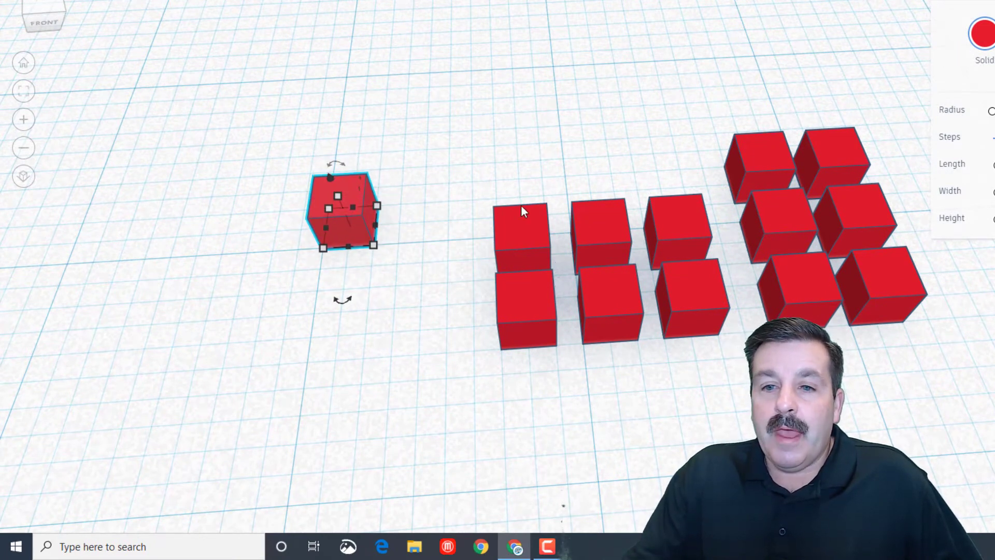
Resize the lone cube to a 4 by 4 base, keeping it 2 tall
{"action": "mouse_move", "coordinate": [336, 197]}
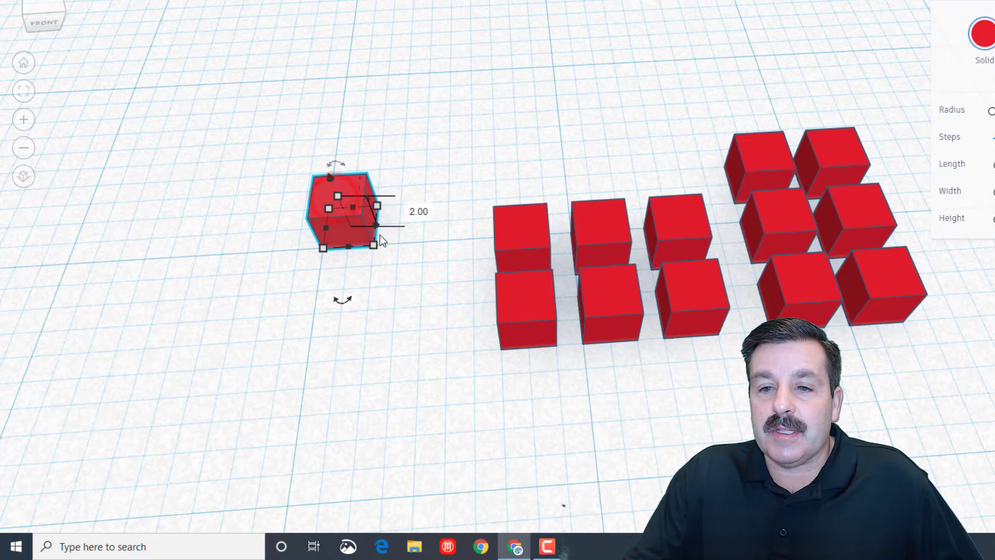
{"action": "left_click", "coordinate": [343, 307]}
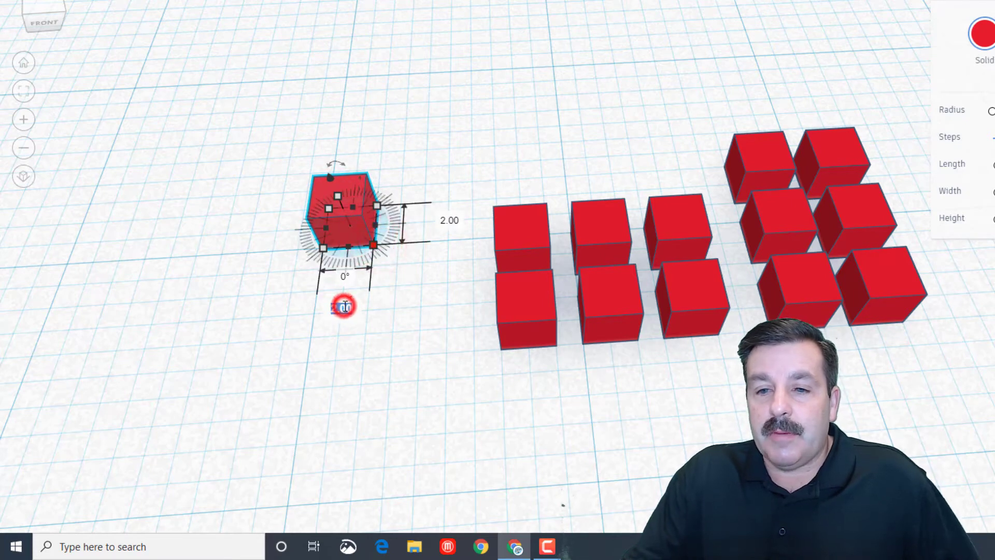
{"action": "type", "text": "4"}
{"action": "key", "text": "Return"}
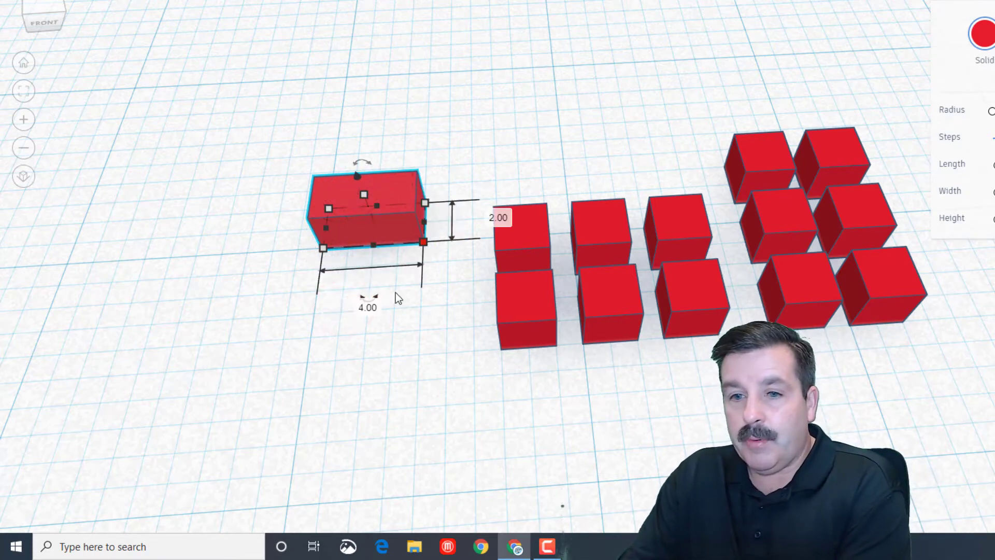
{"action": "left_click", "coordinate": [498, 217]}
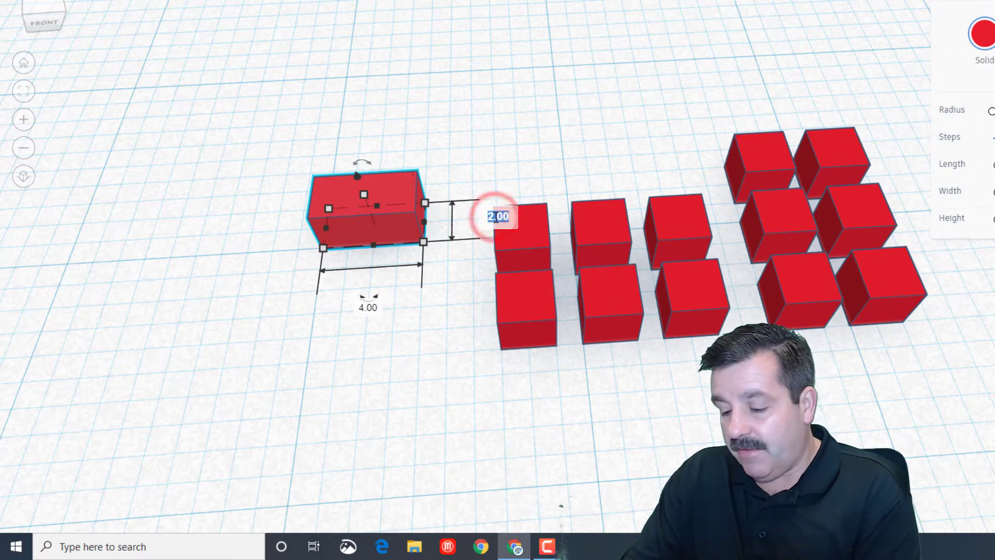
{"action": "type", "text": "4"}
{"action": "key", "text": "Return"}
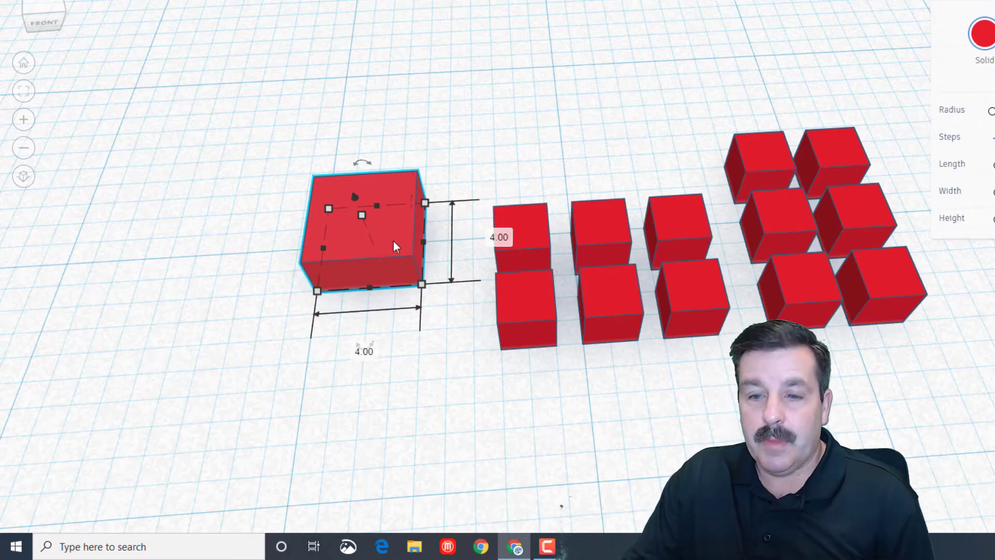
{"action": "key", "text": "Up"}
{"action": "key", "text": "Up"}
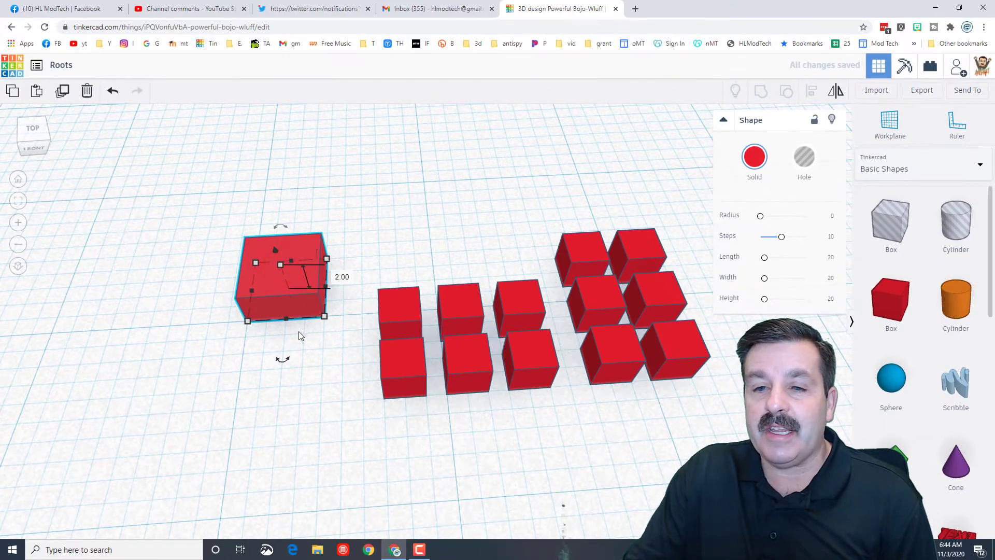
{"action": "right_click_drag", "start_coordinate": [334, 369], "coordinate": [311, 242]}
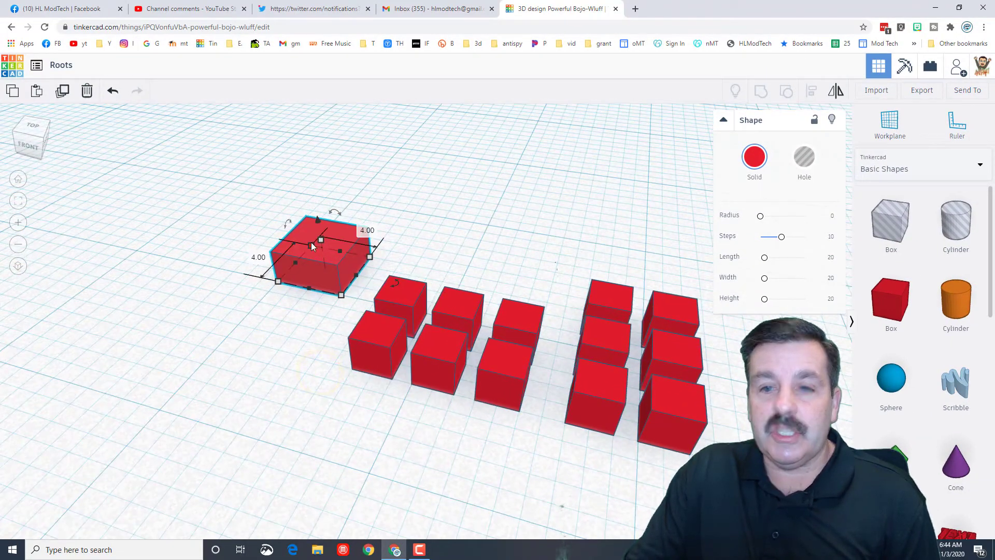
From the Top view, colour the 4 x 4 block blue and make it transparent
{"action": "left_click", "coordinate": [32, 127]}
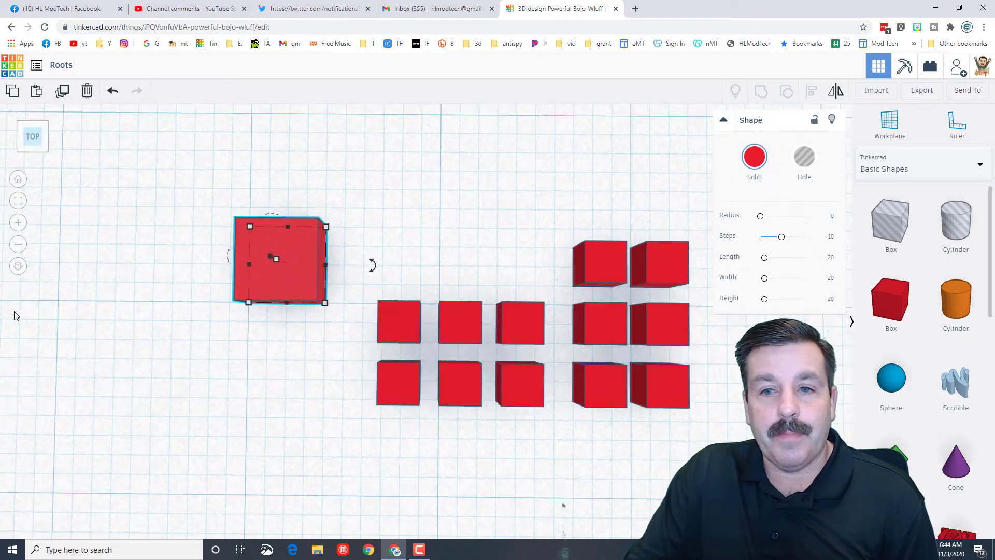
{"action": "left_click", "coordinate": [20, 201]}
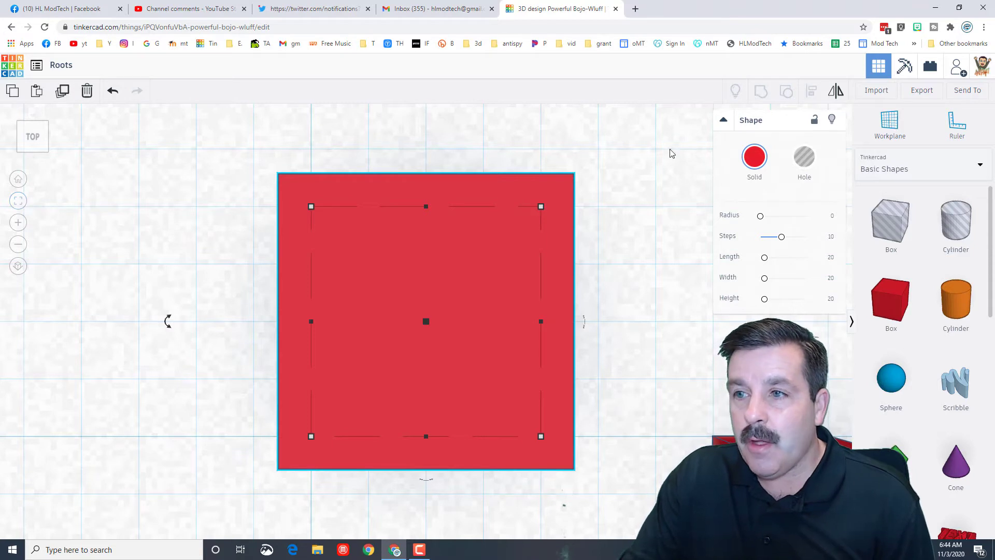
{"action": "left_click", "coordinate": [750, 160]}
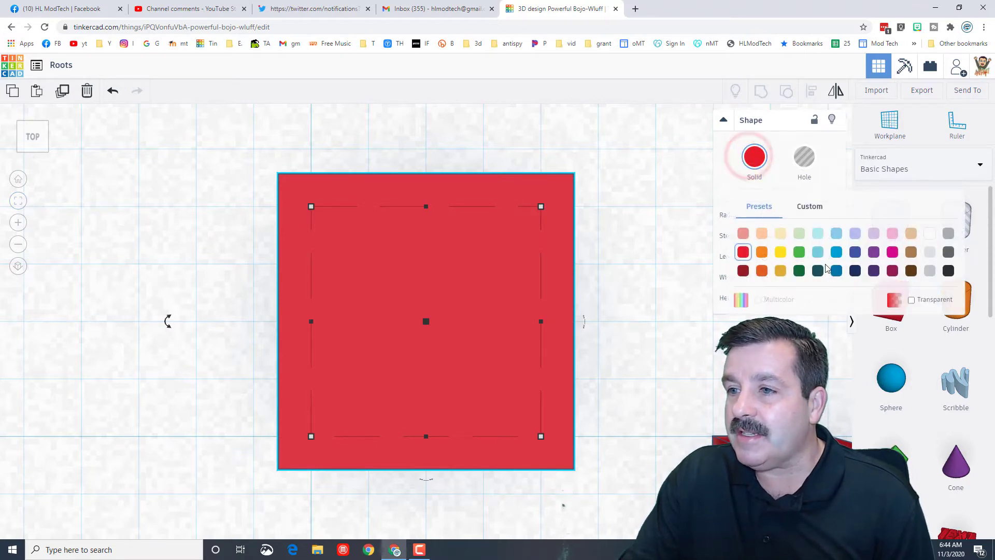
{"action": "left_click", "coordinate": [749, 161]}
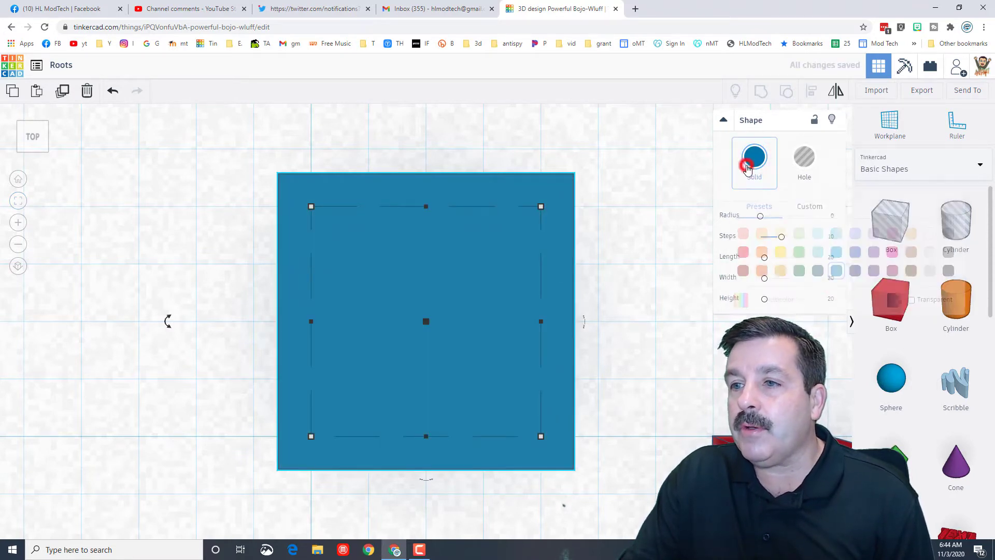
{"action": "left_click", "coordinate": [912, 300]}
{"action": "scroll", "coordinate": [488, 433], "scroll_direction": "down", "scroll_amount": 5}
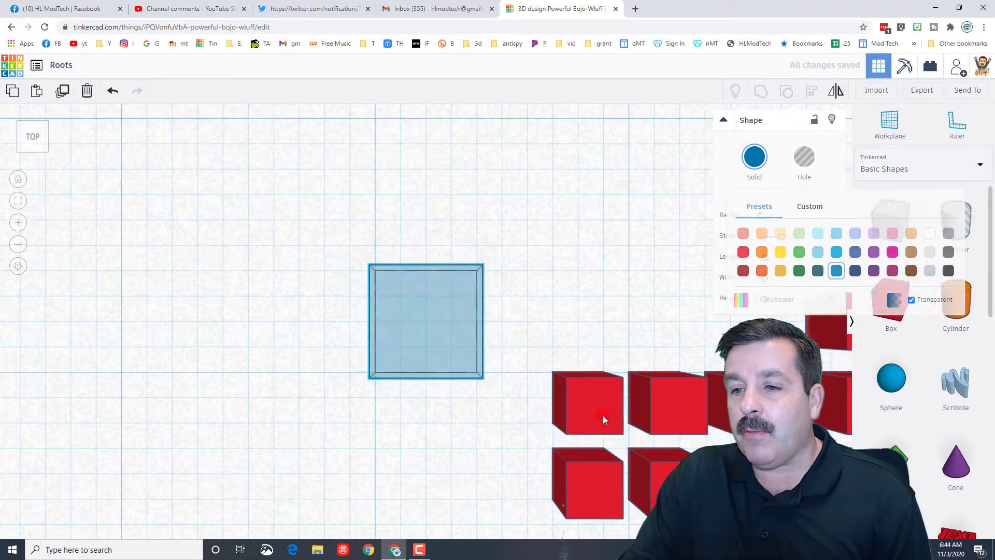
Paste two red cubes into the blue square's left half, then hide the blue square
{"action": "left_click", "coordinate": [604, 419]}
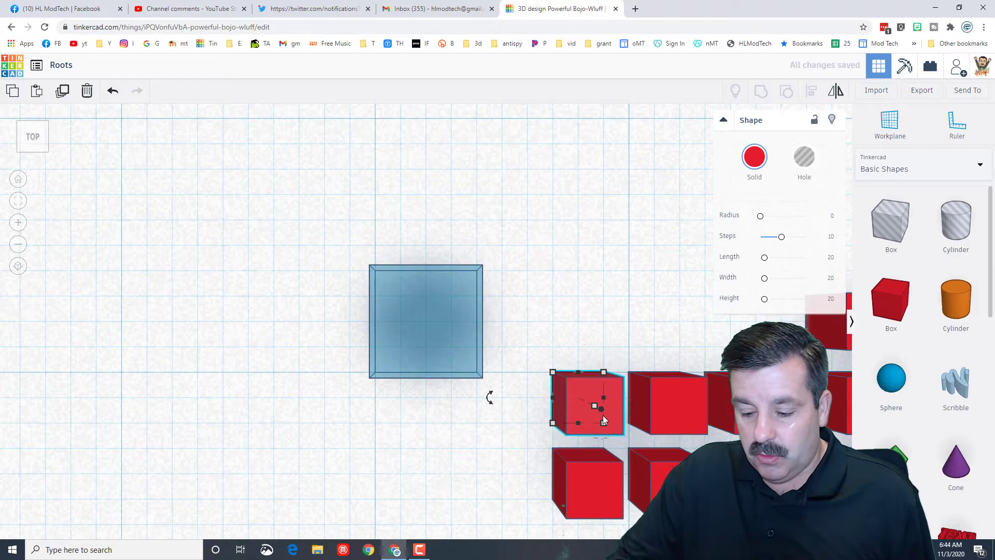
{"action": "key", "text": "ctrl+v"}
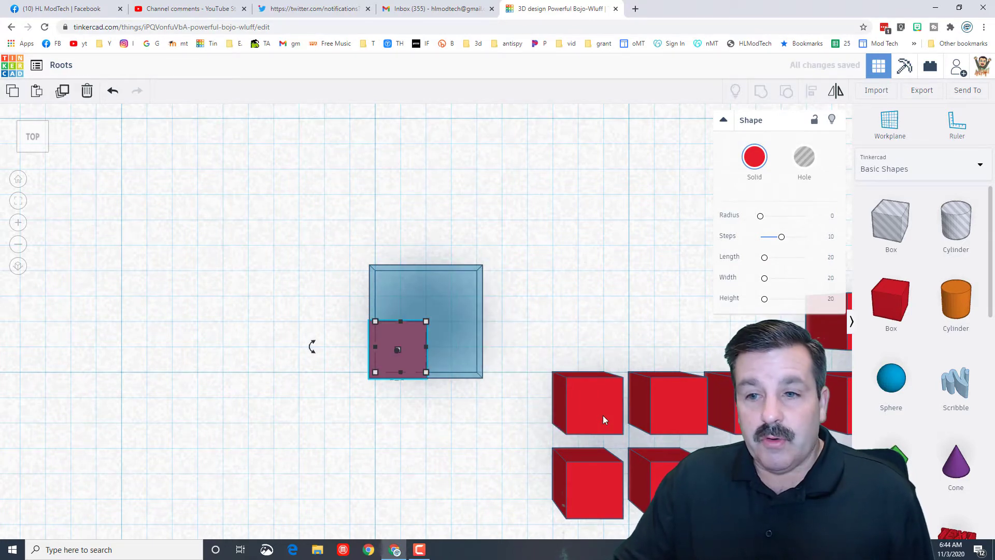
{"action": "key", "text": "ctrl+v"}
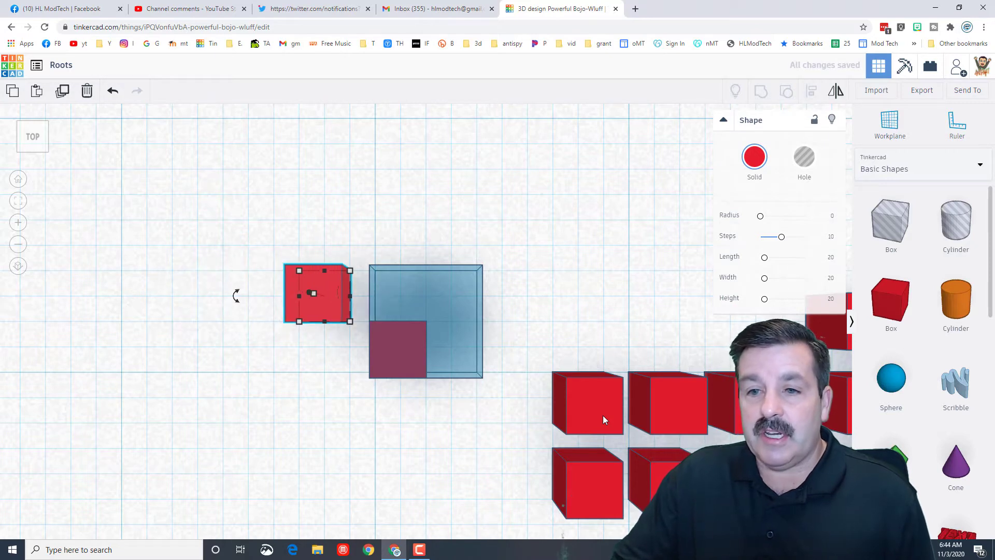
{"action": "left_click", "coordinate": [596, 422]}
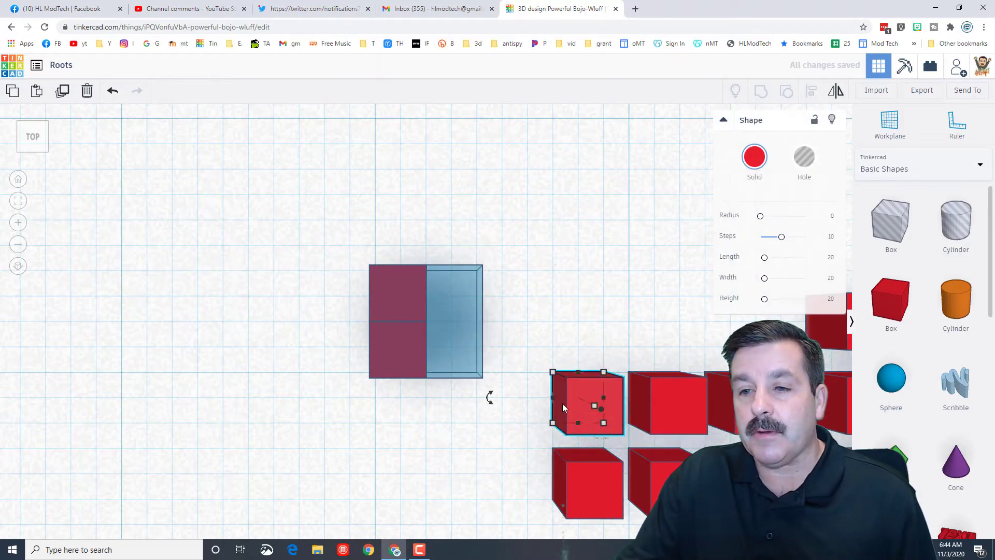
{"action": "left_click", "coordinate": [474, 304]}
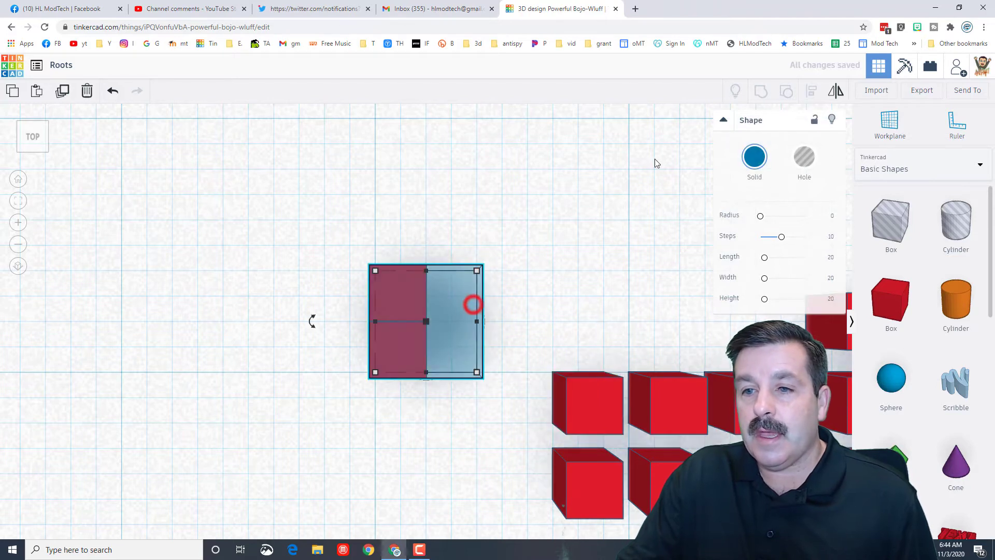
{"action": "left_click", "coordinate": [832, 121]}
Duplicate the two red cubes and shift them into the right half, completing the 2×2 block
{"action": "left_click_drag", "start_coordinate": [468, 270], "coordinate": [365, 346]}
{"action": "key", "text": "ctrl+d"}
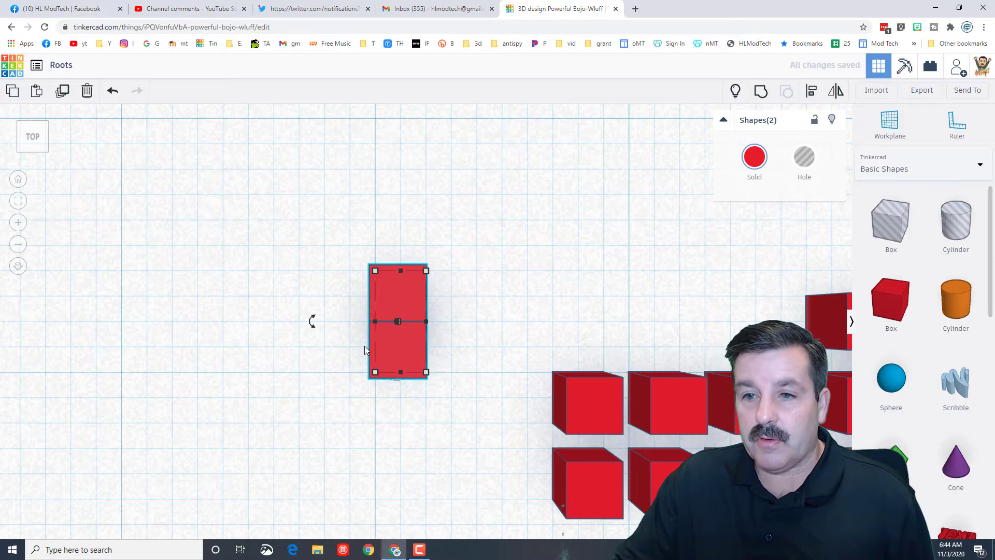
{"action": "key", "text": "shift+Right"}
{"action": "key", "text": "shift+Right"}
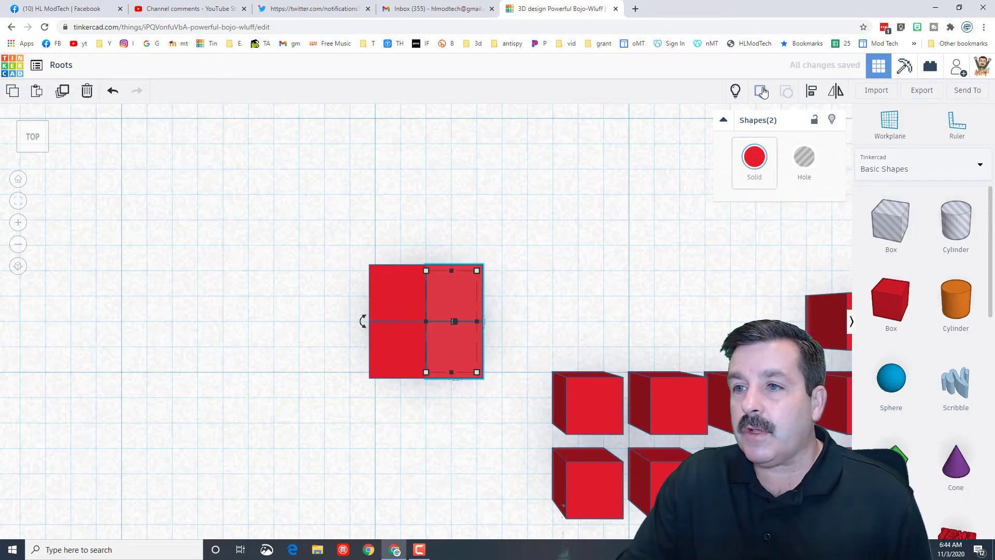
{"action": "left_click", "coordinate": [439, 215]}
{"action": "right_click_drag", "start_coordinate": [290, 334], "coordinate": [349, 358]}
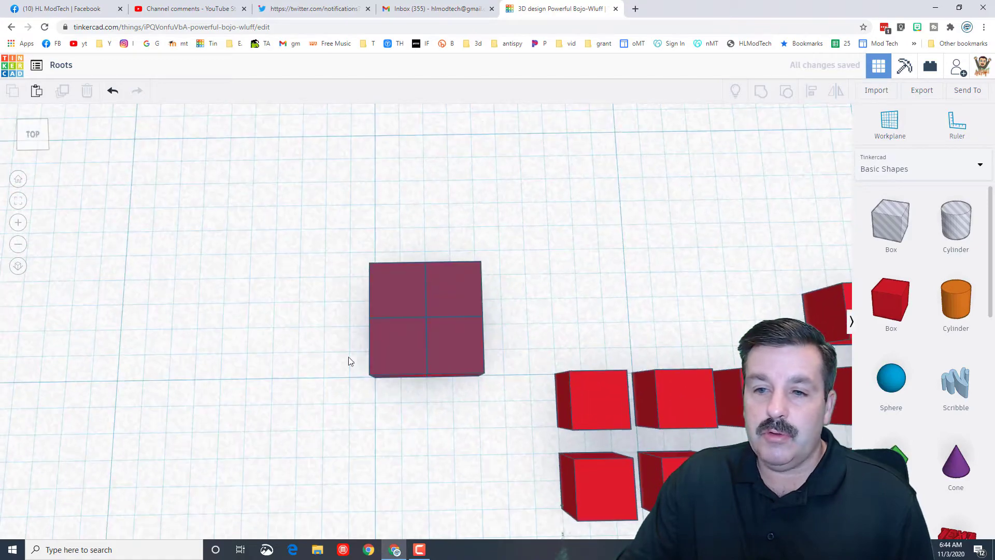
Inspect the red 2×2 block from several angles, then marquee-select its four cubes and the hidden square
{"action": "right_click_drag", "start_coordinate": [429, 325], "coordinate": [498, 278]}
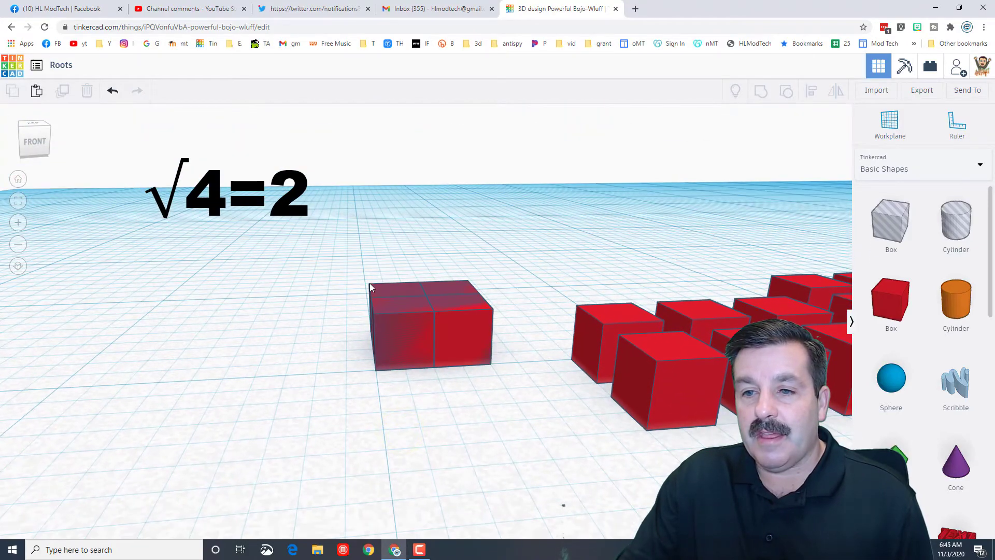
{"action": "right_click_drag", "start_coordinate": [326, 425], "coordinate": [387, 411]}
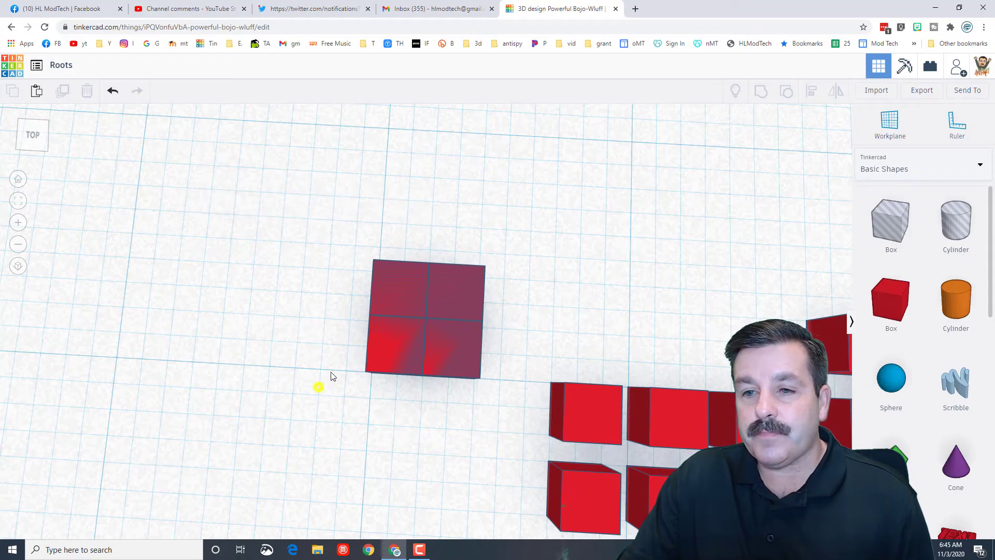
{"action": "right_click_drag", "start_coordinate": [332, 375], "coordinate": [397, 288]}
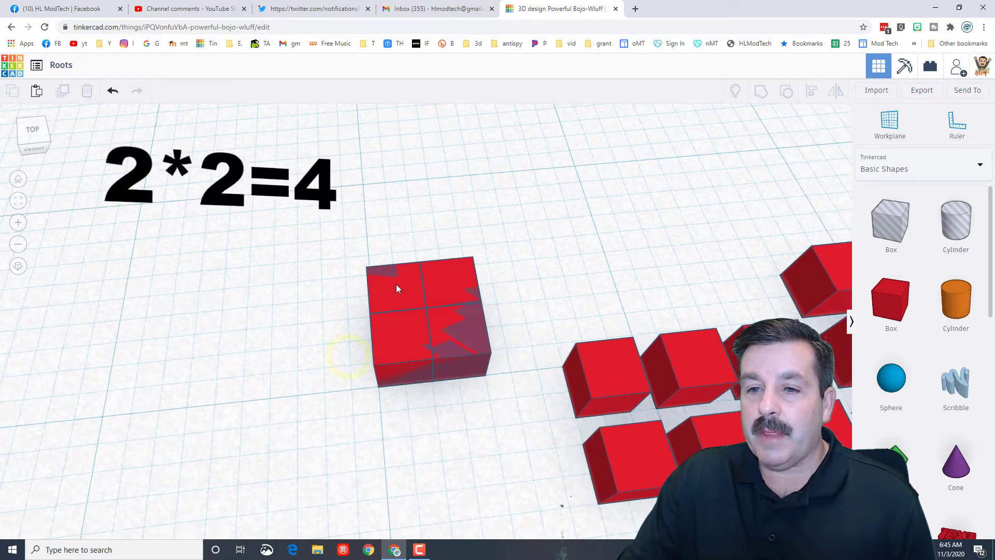
{"action": "right_click_drag", "start_coordinate": [463, 411], "coordinate": [437, 363]}
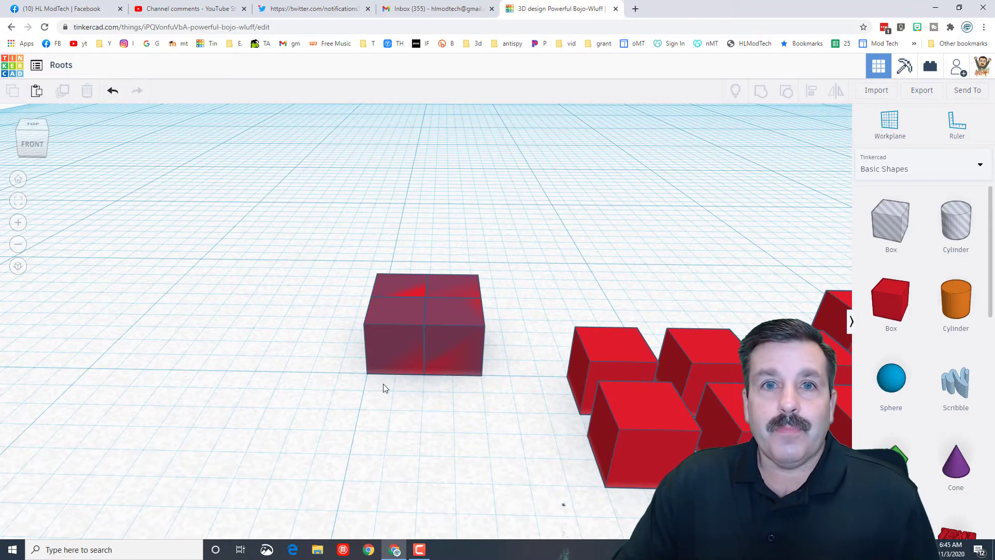
{"action": "right_click_drag", "start_coordinate": [306, 402], "coordinate": [335, 410]}
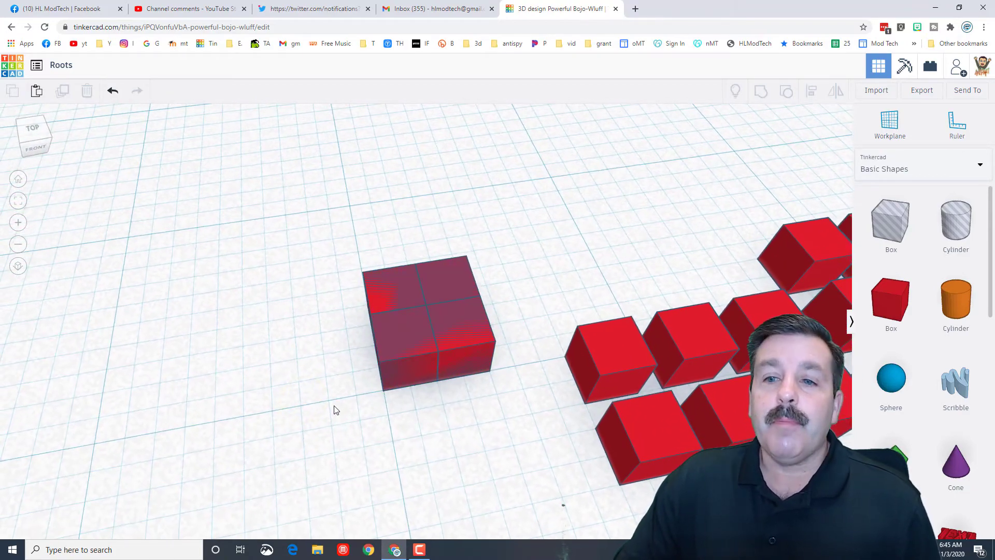
{"action": "left_click_drag", "start_coordinate": [335, 272], "coordinate": [507, 415]}
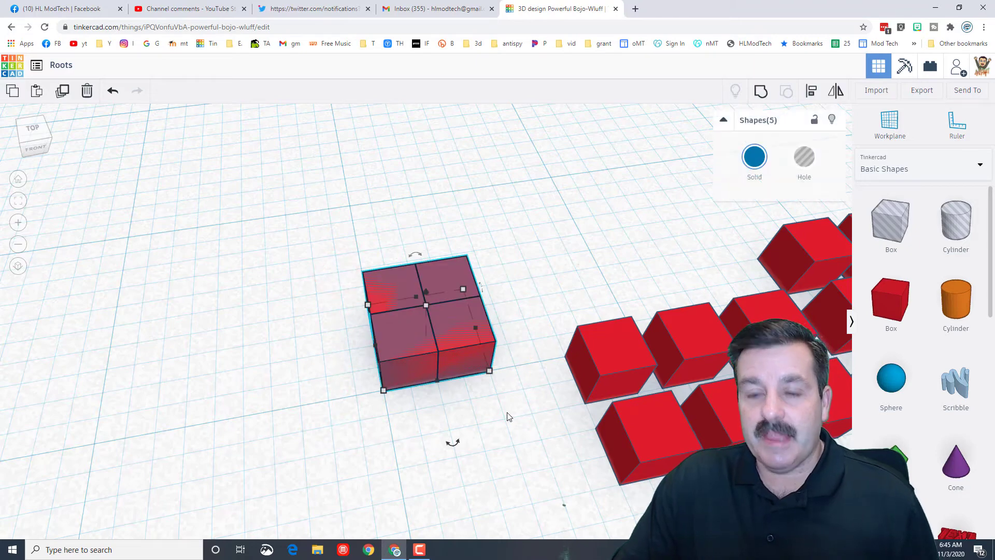
Duplicate the 2×2 group, shift it left, and hide one of its red cubes
{"action": "key", "text": "ctrl+d"}
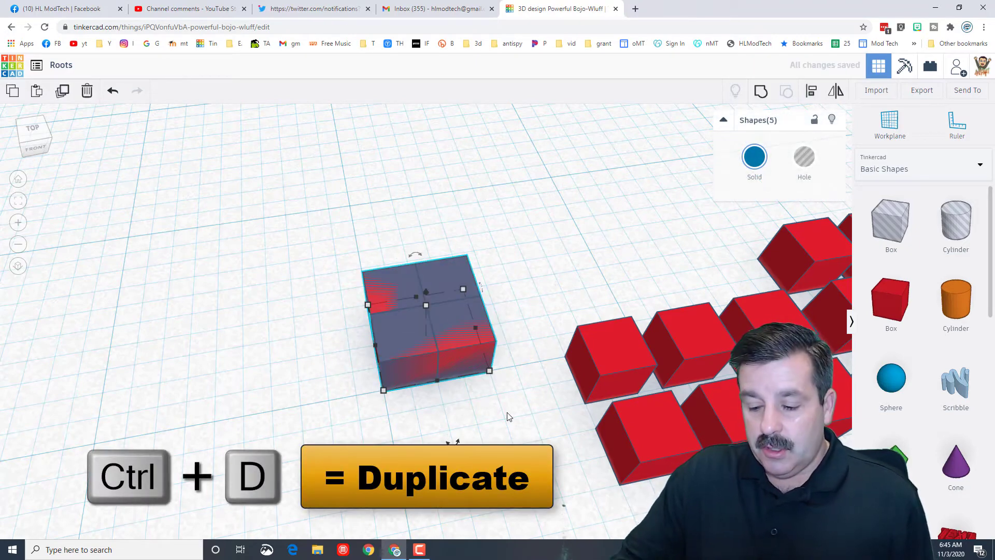
{"action": "key", "text": "Left"}
{"action": "key", "text": "Left"}
{"action": "key", "text": "Left"}
{"action": "key", "text": "Left"}
{"action": "key", "text": "Left"}
{"action": "key", "text": "Left"}
{"action": "key", "text": "Left"}
{"action": "key", "text": "Left"}
{"action": "key", "text": "Left"}
{"action": "key", "text": "Left"}
{"action": "key", "text": "Left"}
{"action": "key", "text": "Left"}
{"action": "key", "text": "Left"}
{"action": "key", "text": "Left"}
{"action": "key", "text": "Left"}
{"action": "key", "text": "Left"}
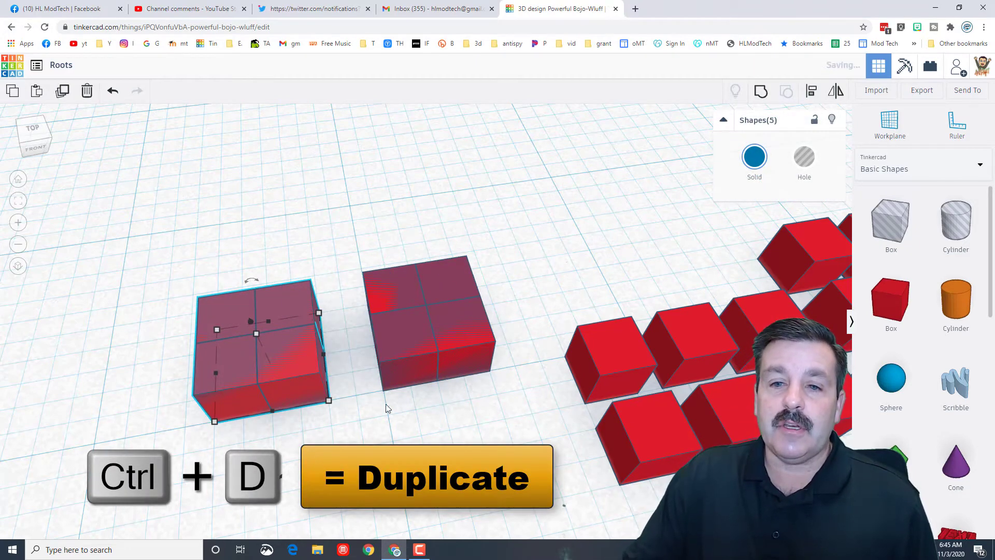
{"action": "left_click", "coordinate": [342, 442]}
{"action": "right_click_drag", "start_coordinate": [342, 442], "coordinate": [265, 323]}
{"action": "left_click", "coordinate": [265, 323]}
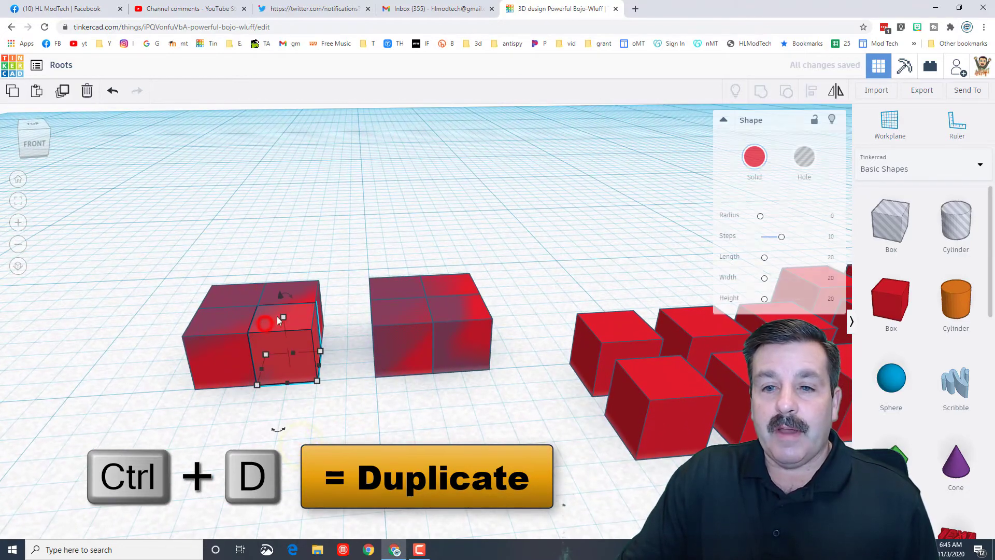
{"action": "left_click", "coordinate": [833, 122]}
Make the transparent blue box a 4 mm cube by setting its height value to 4
{"action": "left_click", "coordinate": [265, 358]}
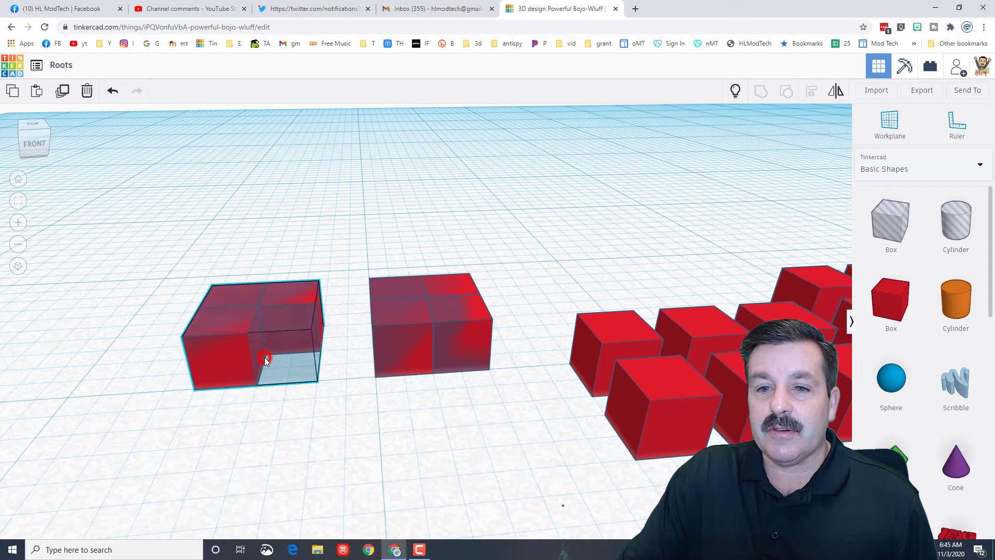
{"action": "left_click", "coordinate": [256, 303]}
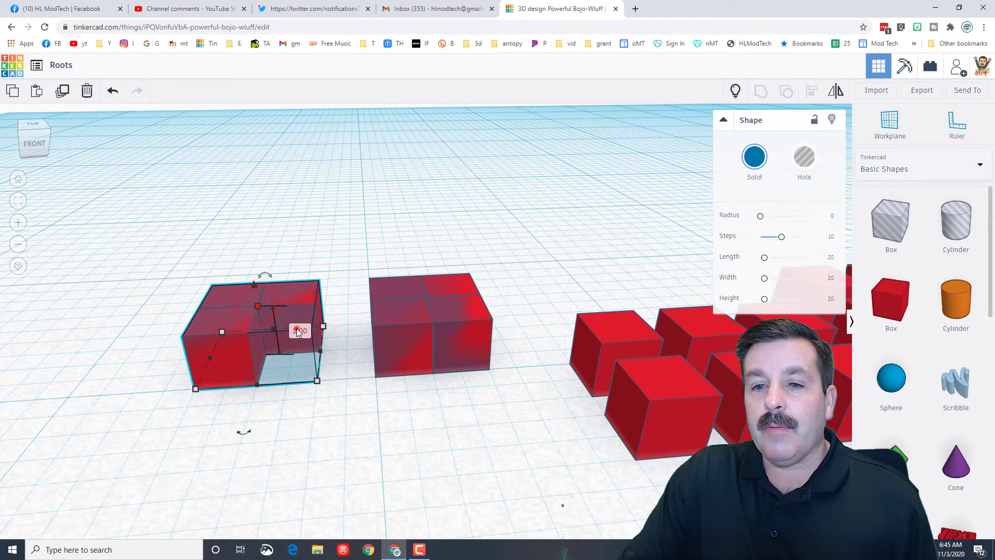
{"action": "key", "text": "Return"}
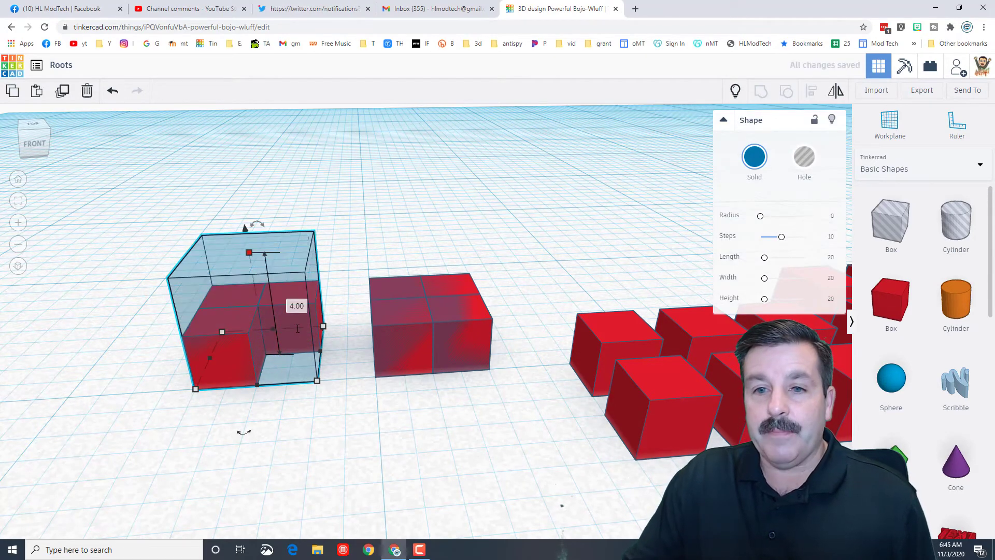
{"action": "left_click", "coordinate": [279, 407]}
{"action": "left_click", "coordinate": [284, 370]}
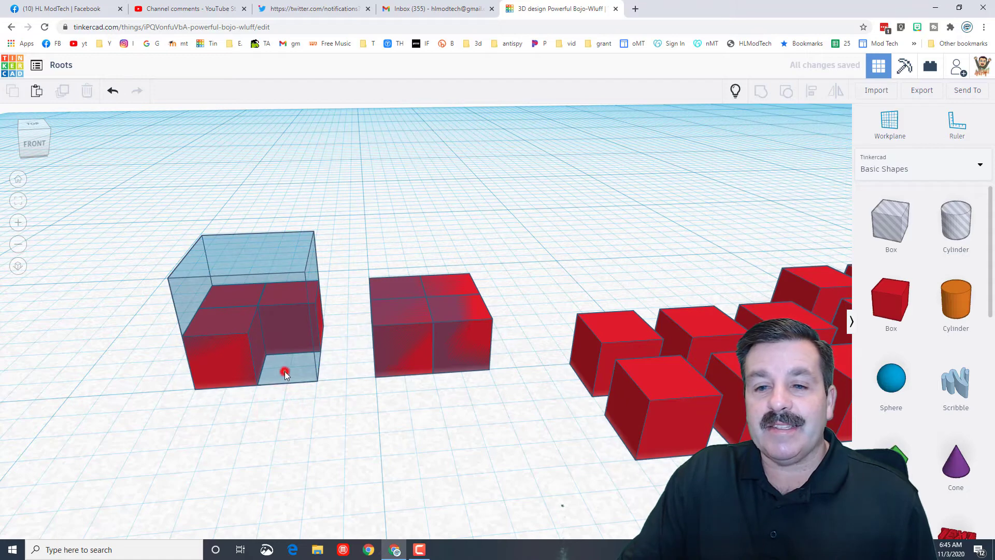
{"action": "left_click", "coordinate": [316, 382]}
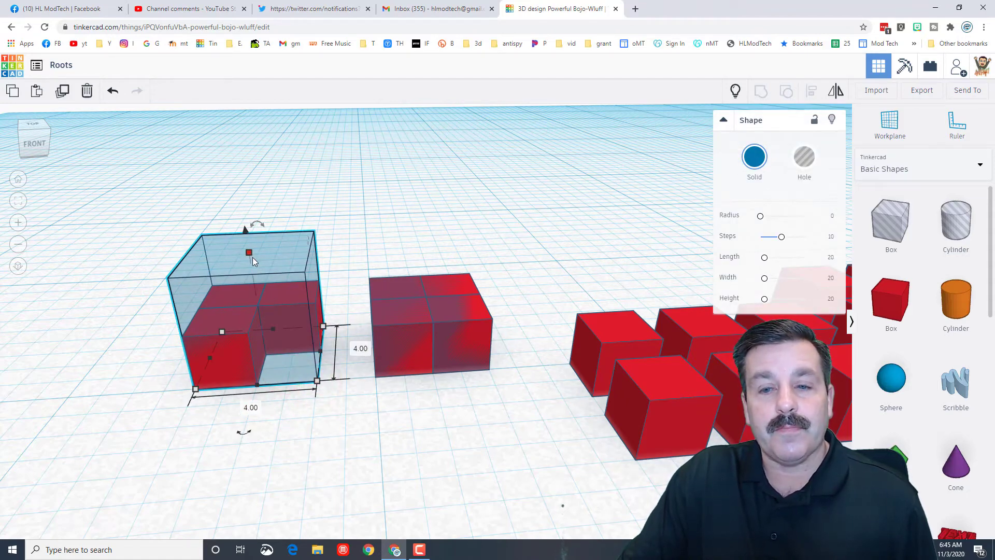
Show the hidden red cube again and move the blue 4 mm cube left of the red cubes
{"action": "left_click", "coordinate": [737, 89]}
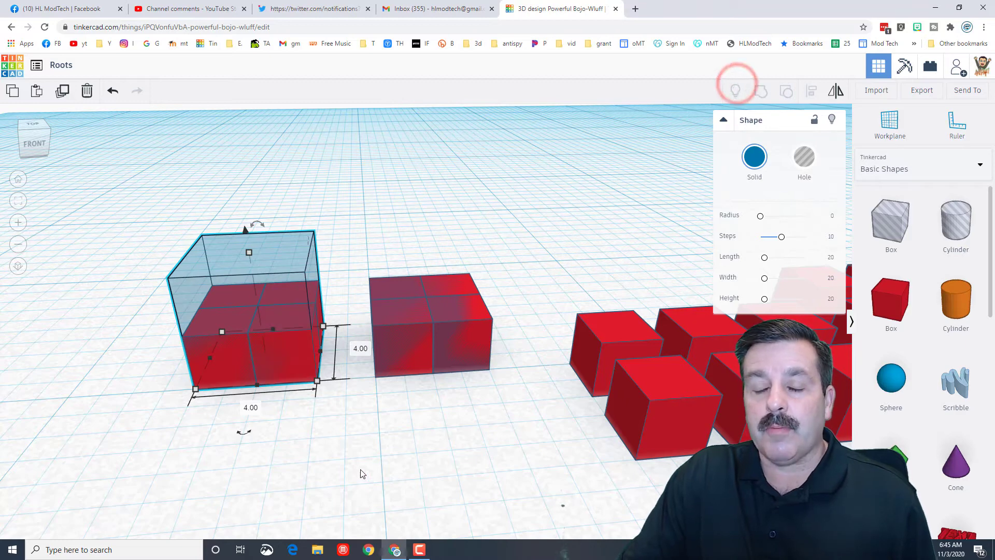
{"action": "left_click", "coordinate": [339, 225]}
{"action": "left_click", "coordinate": [291, 257]}
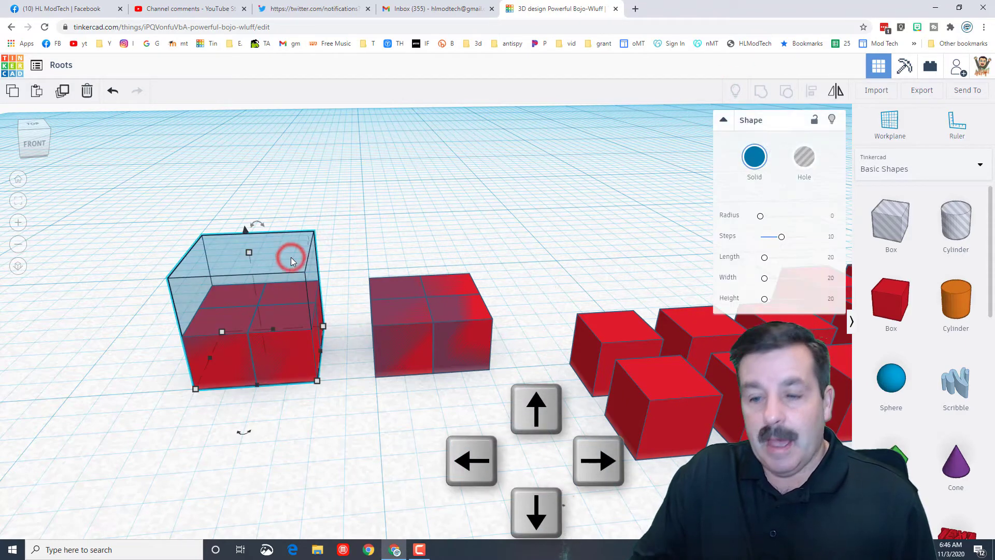
{"action": "key", "text": "Left"}
{"action": "key", "text": "Left"}
{"action": "key", "text": "Left"}
{"action": "key", "text": "Left"}
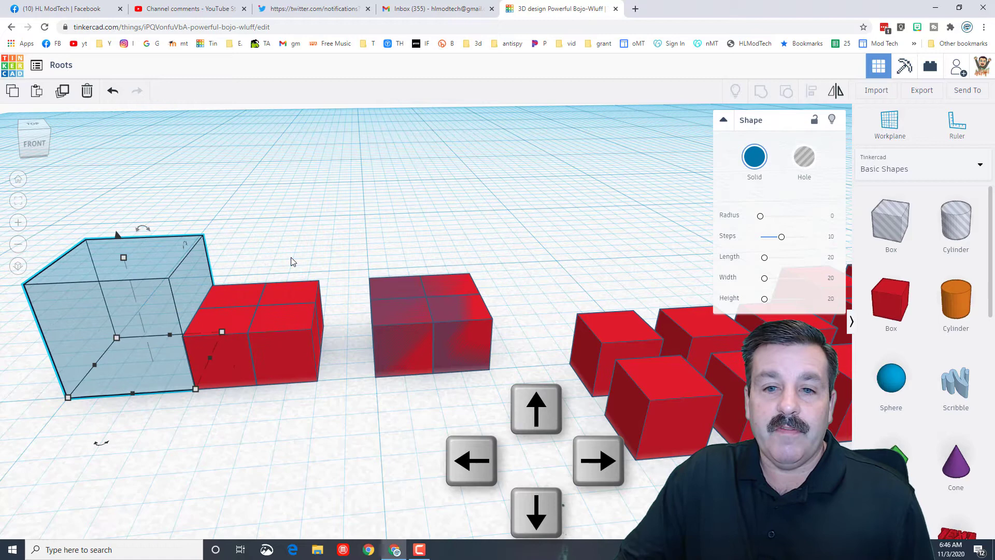
{"action": "left_click", "coordinate": [229, 407]}
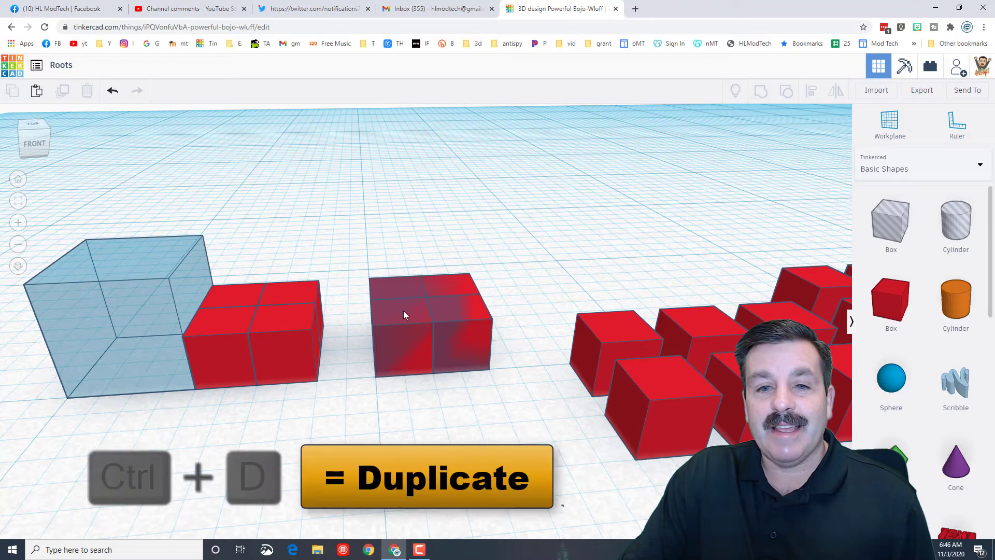
Duplicate the four red cubes and raise the copy on top, forming a 2×2×2 cube
{"action": "left_click_drag", "start_coordinate": [303, 252], "coordinate": [243, 348]}
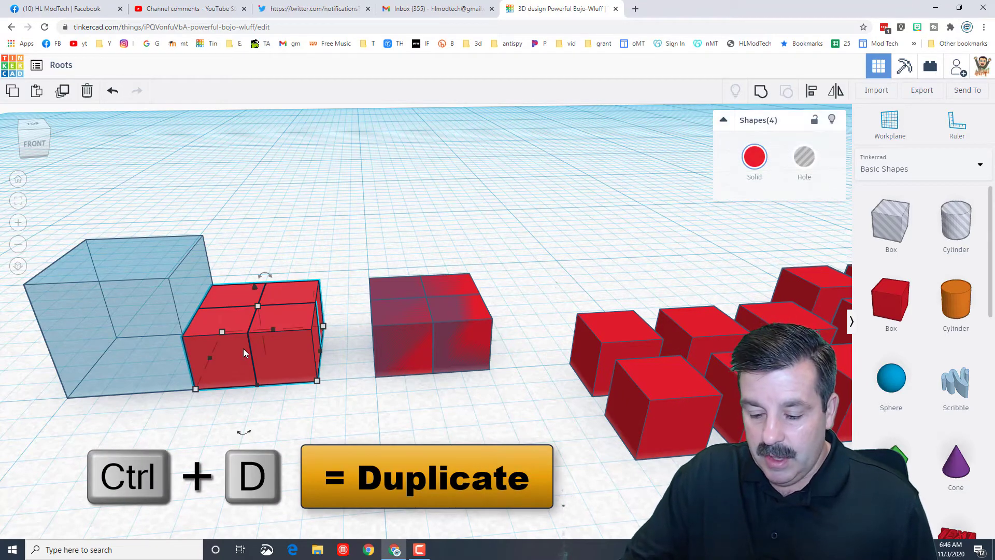
{"action": "key", "text": "ctrl+d"}
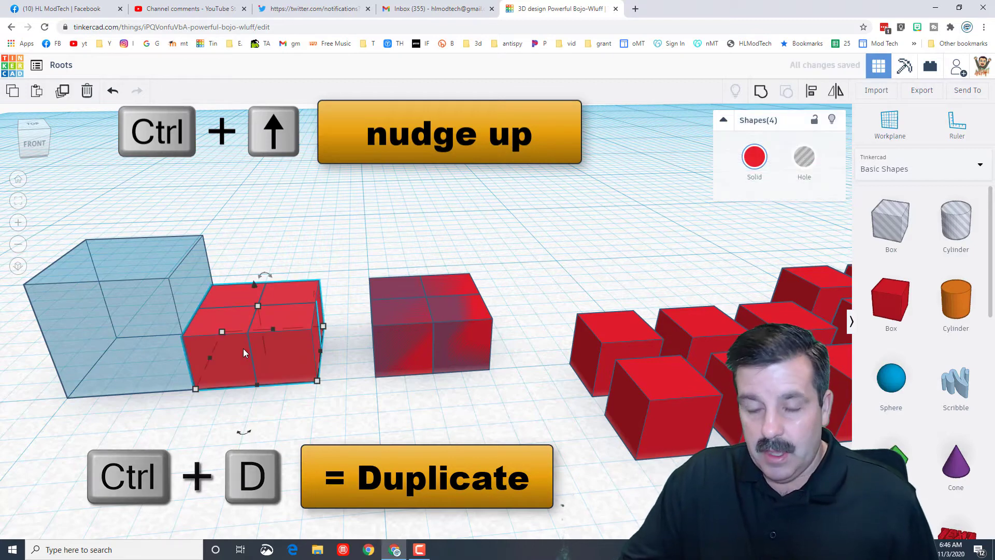
{"action": "key", "text": "ctrl+Up"}
{"action": "key", "text": "ctrl+Up"}
{"action": "key", "text": "ctrl+Up"}
{"action": "key", "text": "ctrl+Up"}
{"action": "key", "text": "ctrl+Up"}
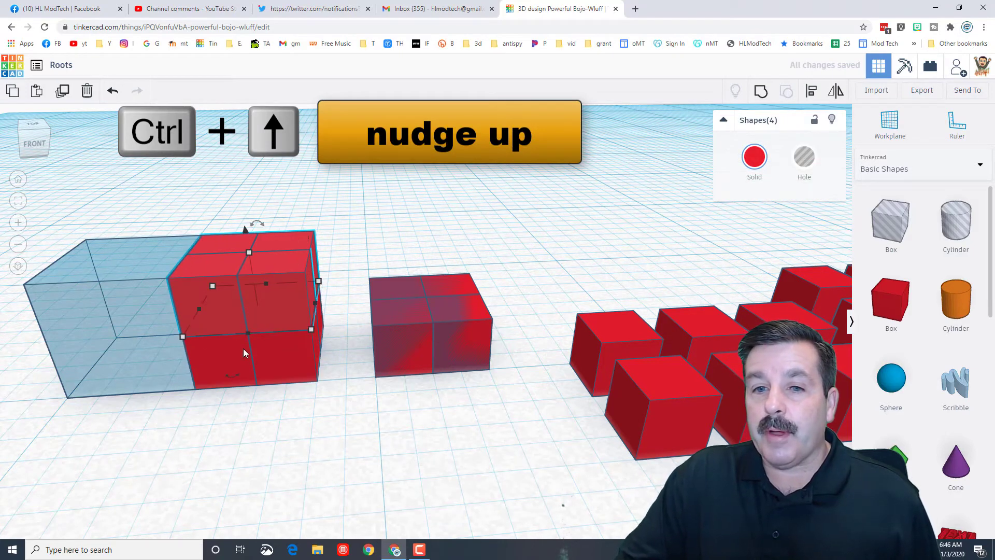
{"action": "left_click", "coordinate": [143, 476]}
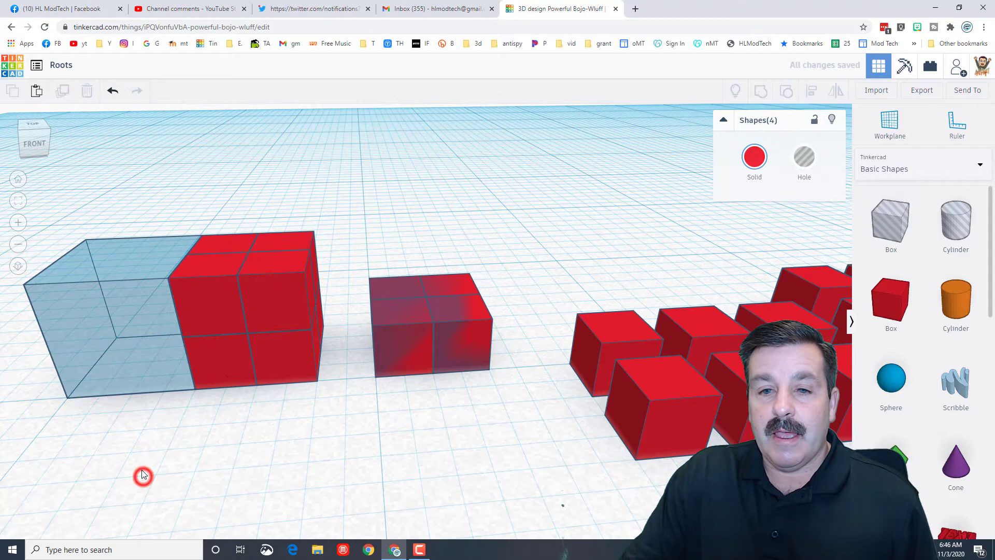
{"action": "left_click", "coordinate": [122, 357]}
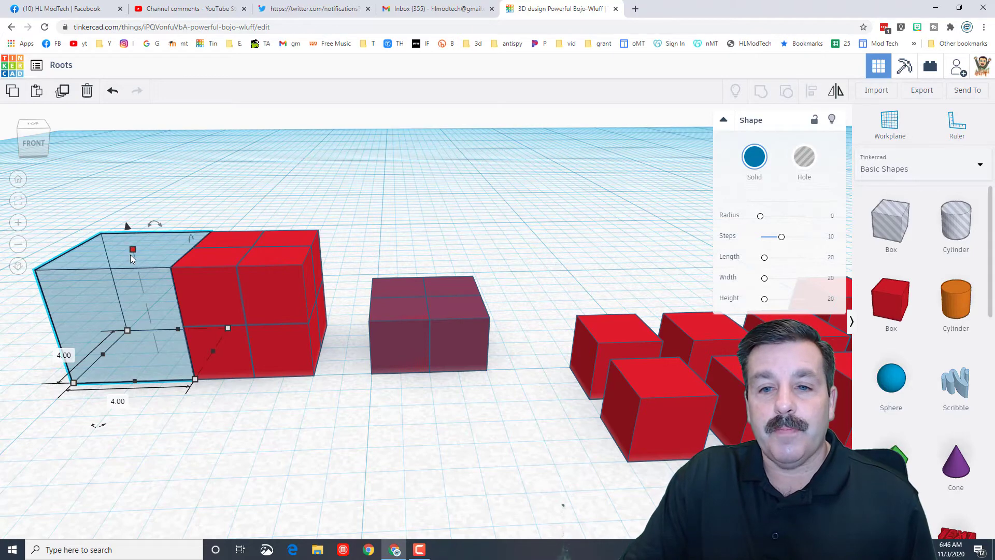
{"action": "left_click", "coordinate": [267, 444]}
{"action": "right_click_drag", "start_coordinate": [267, 443], "coordinate": [276, 419]}
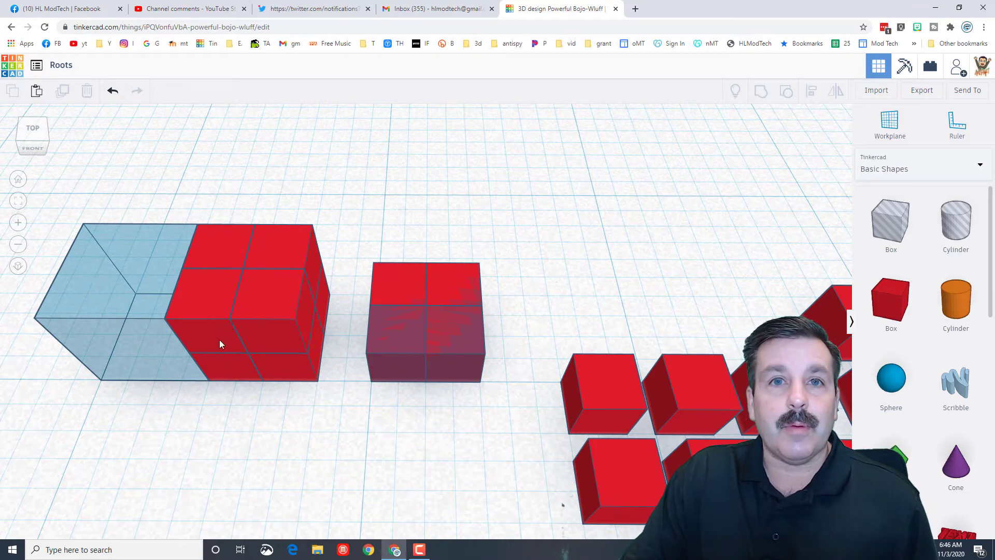
{"action": "right_click_drag", "start_coordinate": [275, 371], "coordinate": [273, 425]}
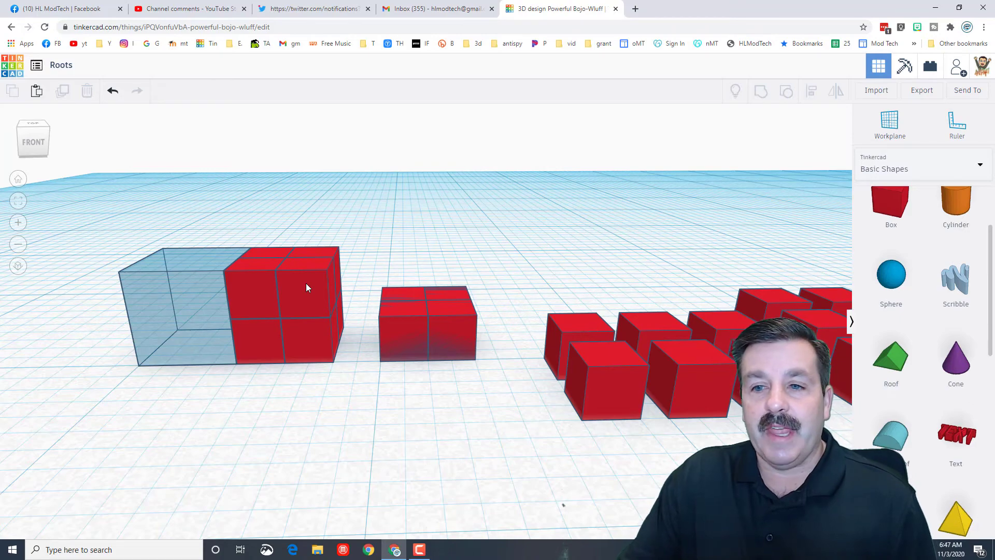
{"action": "right_click_drag", "start_coordinate": [557, 291], "coordinate": [499, 350]}
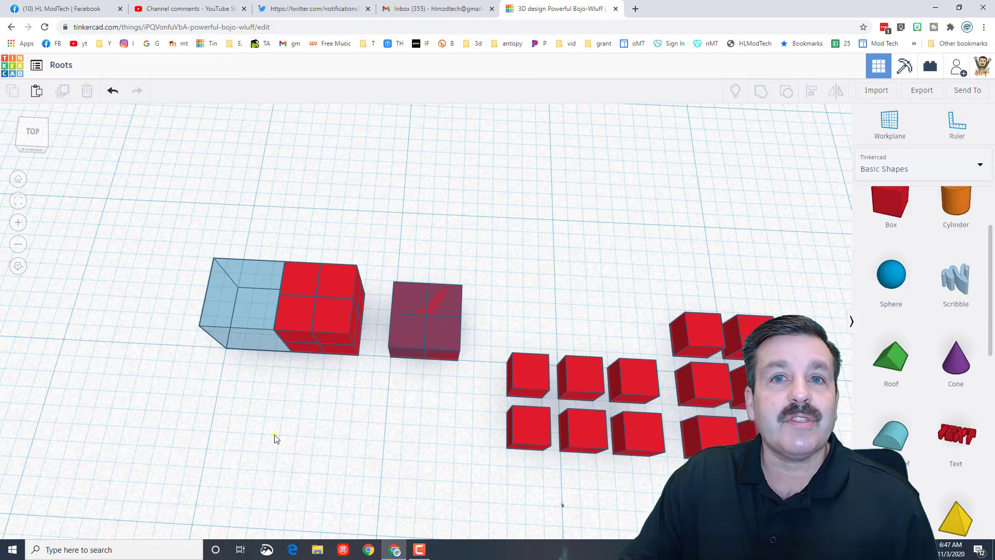
{"action": "right_click_drag", "start_coordinate": [275, 437], "coordinate": [282, 417]}
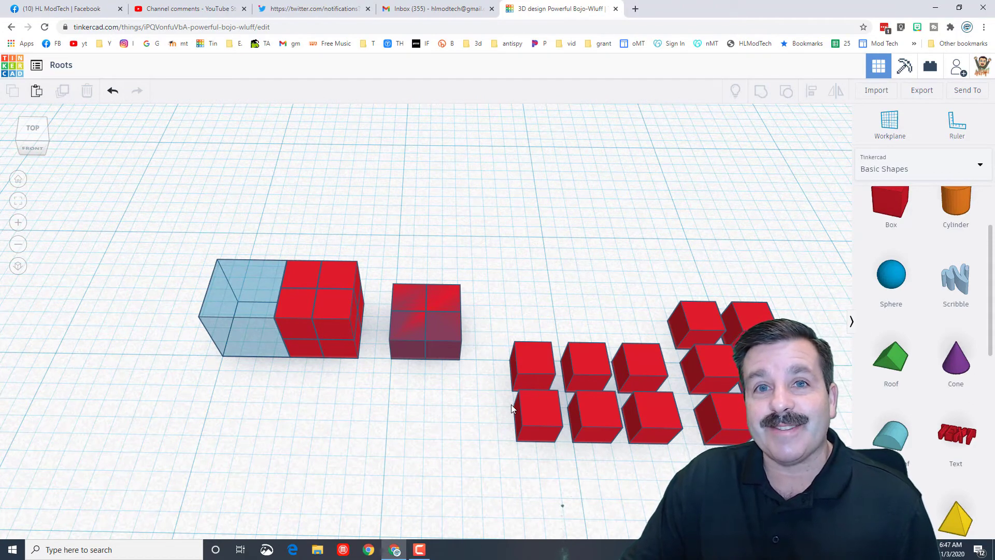
{"action": "right_click_drag", "start_coordinate": [511, 404], "coordinate": [483, 399]}
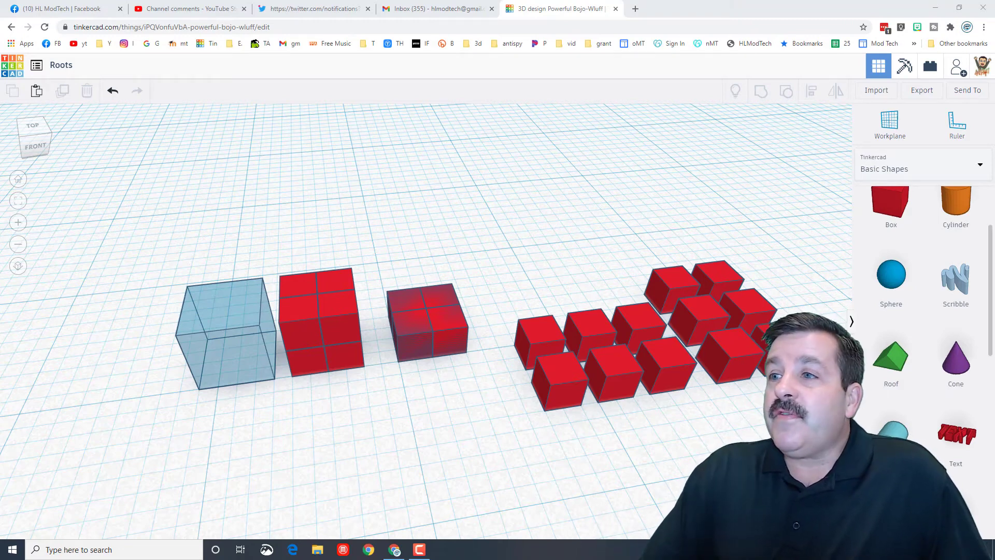
Generate a new Collaborate share link that lets others view and edit the cube design
{"action": "left_click", "coordinate": [963, 92]}
{"action": "scroll", "coordinate": [494, 397], "scroll_direction": "down", "scroll_amount": 3}
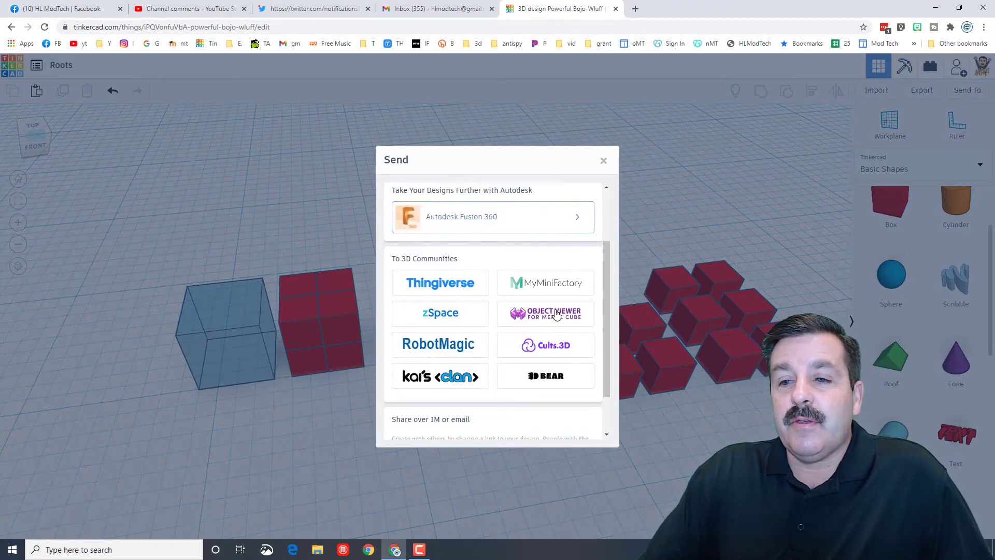
{"action": "left_click", "coordinate": [474, 415]}
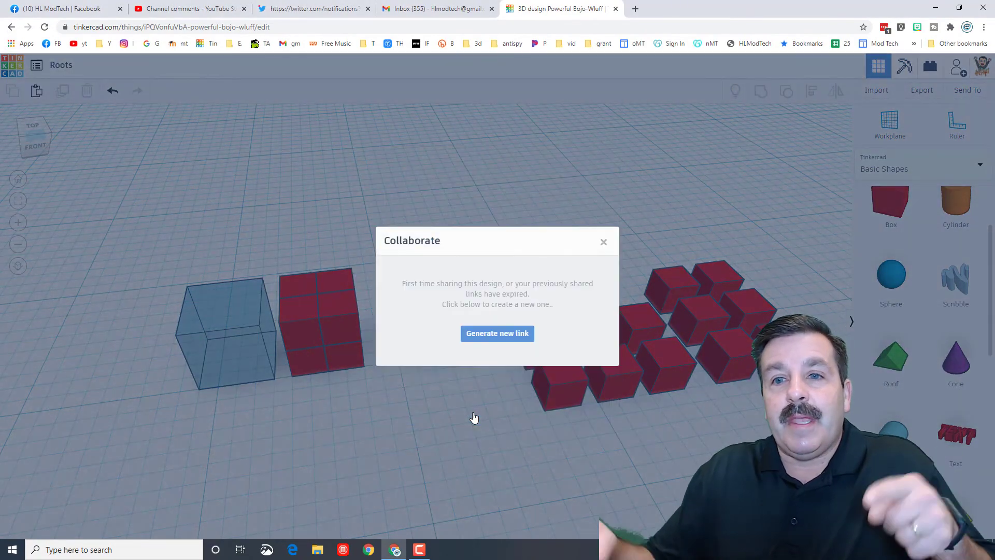
{"action": "left_click", "coordinate": [482, 333]}
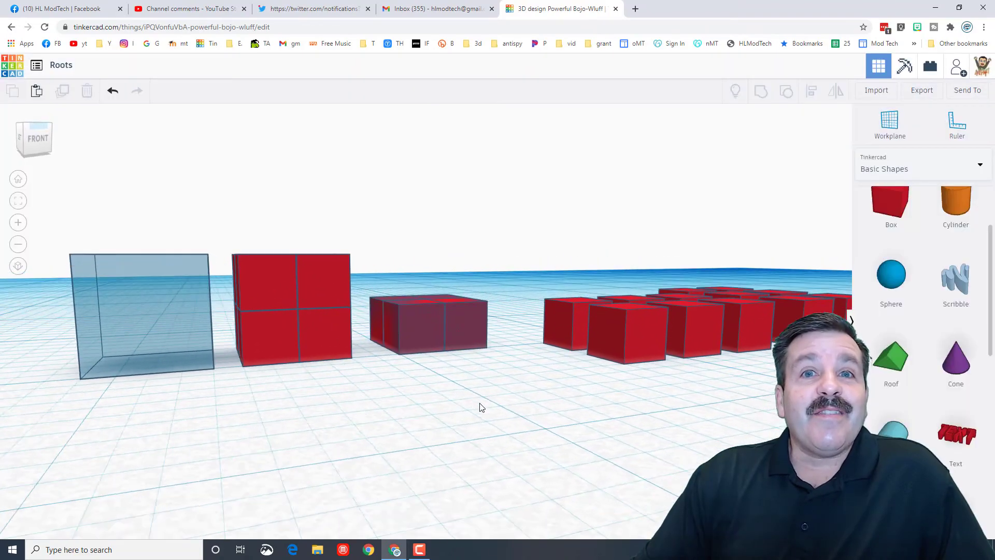
Orbit the view around the red cube arrangement and the clear blue cube
{"action": "mouse_move", "coordinate": [477, 407]}
{"action": "right_mouse_down"}
{"action": "mouse_move", "coordinate": [442, 434]}
{"action": "mouse_move", "coordinate": [377, 429]}
{"action": "mouse_move", "coordinate": [477, 425]}
{"action": "right_mouse_up"}
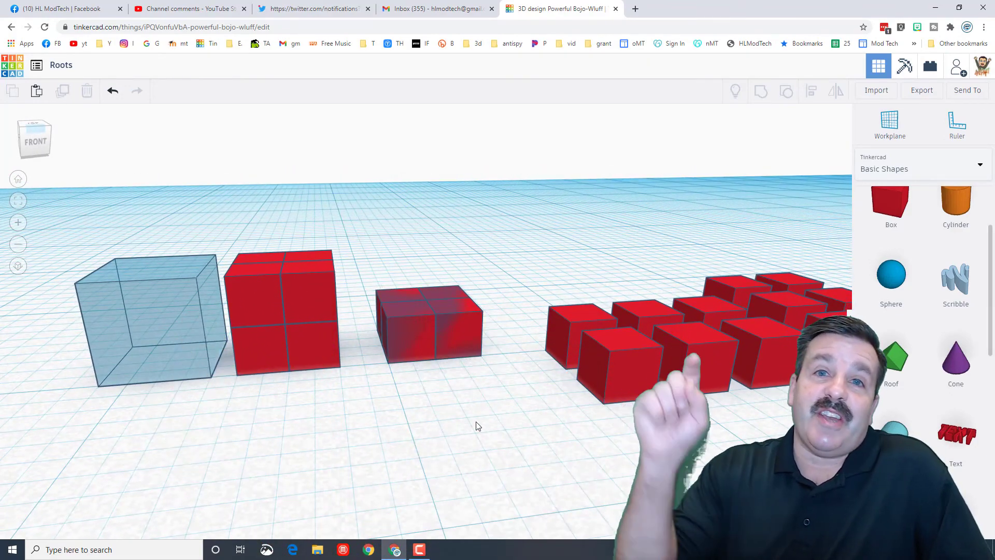